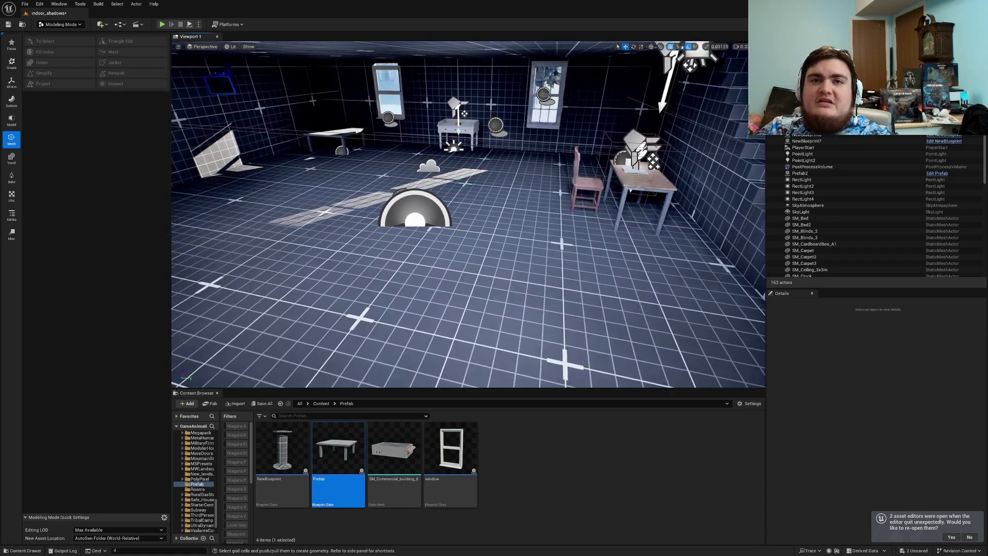
Step: Hide the editor icons in the level viewport and look over the room's furniture, windows and door
{"action": "right_click_drag", "start_coordinate": [530, 216], "coordinate": [592, 169]}
{"action": "left_click", "coordinate": [526, 497]}
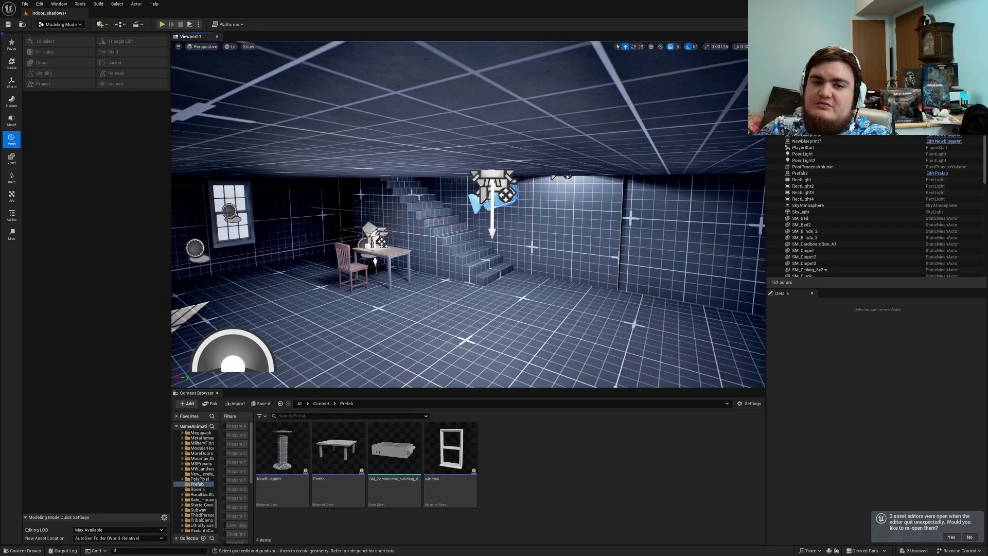
{"action": "right_click_drag", "start_coordinate": [494, 216], "coordinate": [340, 226]}
{"action": "key", "text": "g"}
{"action": "right_click_drag", "start_coordinate": [469, 214], "coordinate": [499, 216]}
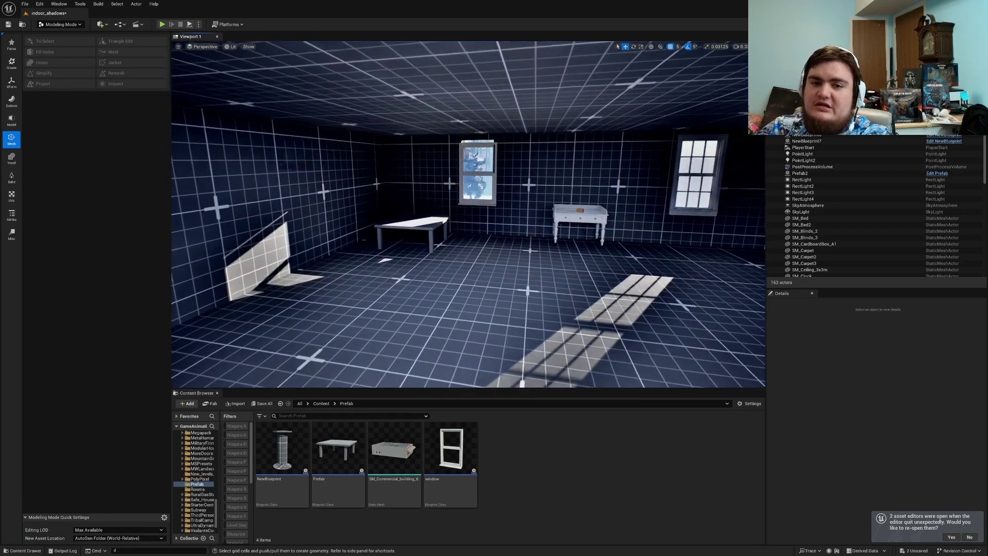
{"action": "right_click_drag", "start_coordinate": [440, 232], "coordinate": [311, 316]}
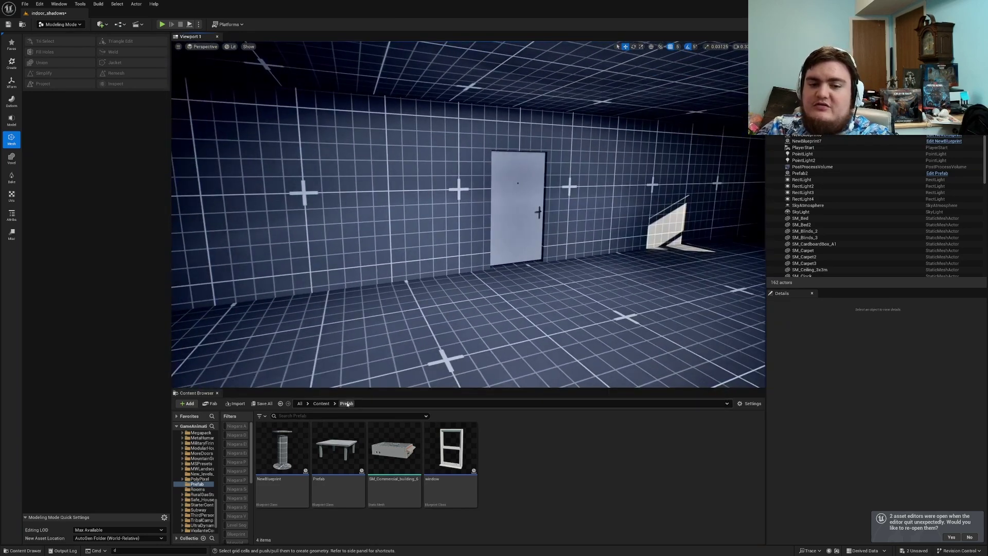
{"action": "right_click_drag", "start_coordinate": [515, 305], "coordinate": [592, 304]}
Step: Create an Actor Blueprint in the Prefab folder, place it on the room's floor and open it for editing
{"action": "right_click", "coordinate": [484, 501]}
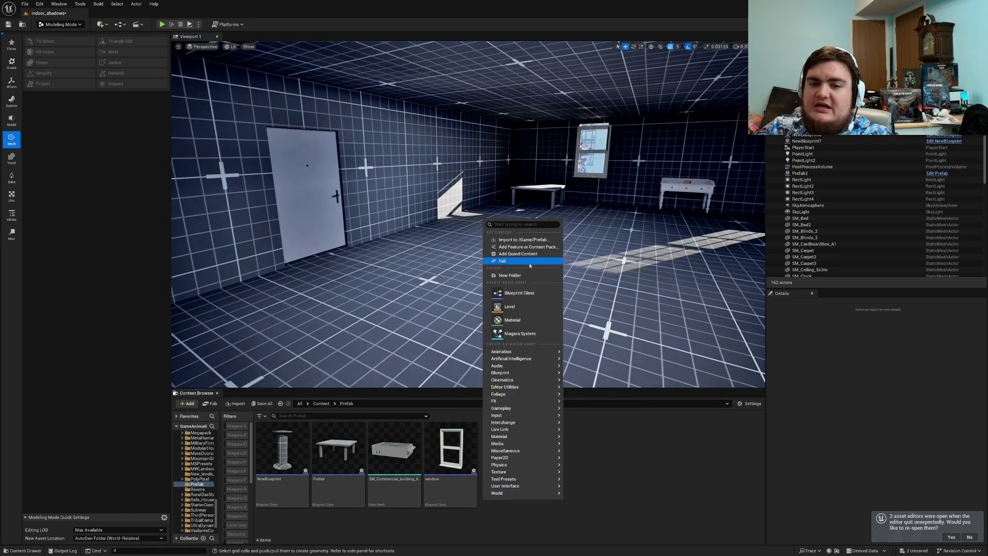
{"action": "left_click", "coordinate": [529, 298]}
{"action": "left_click", "coordinate": [431, 235]}
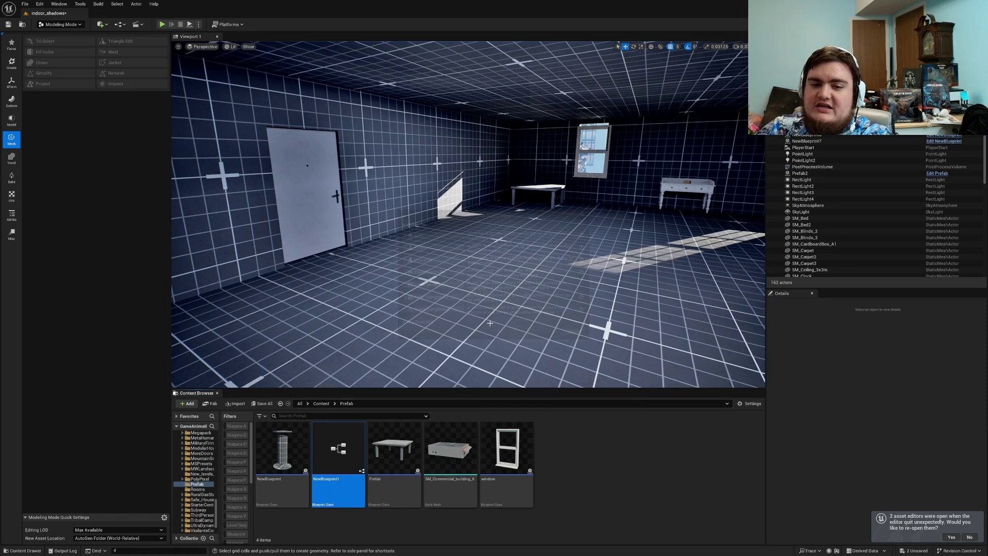
{"action": "double_click", "coordinate": [338, 448]}
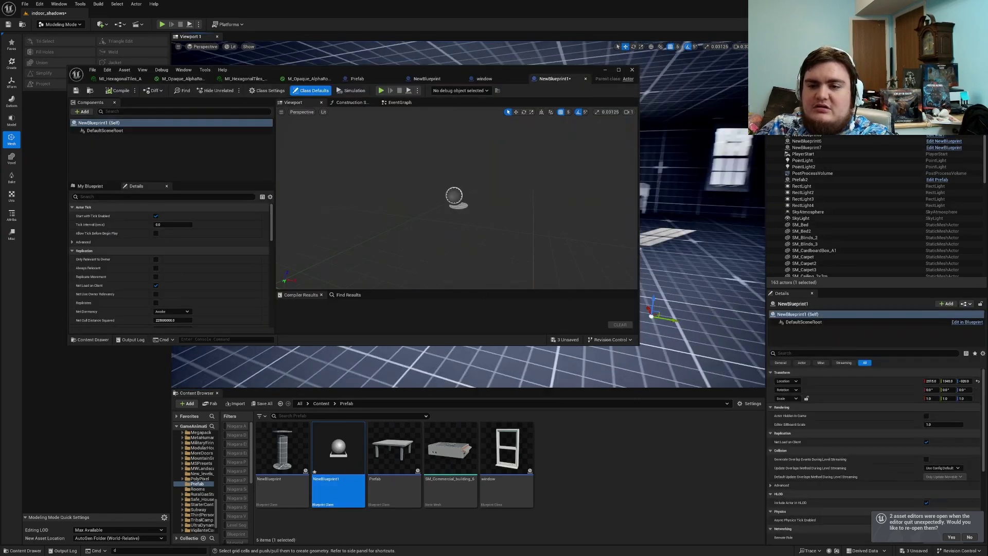
Step: Find the SM_Cube mesh in the project content, add it to the new Blueprint and scale it down into a thin upright post
{"action": "left_click", "coordinate": [301, 404]}
{"action": "left_click", "coordinate": [282, 447]}
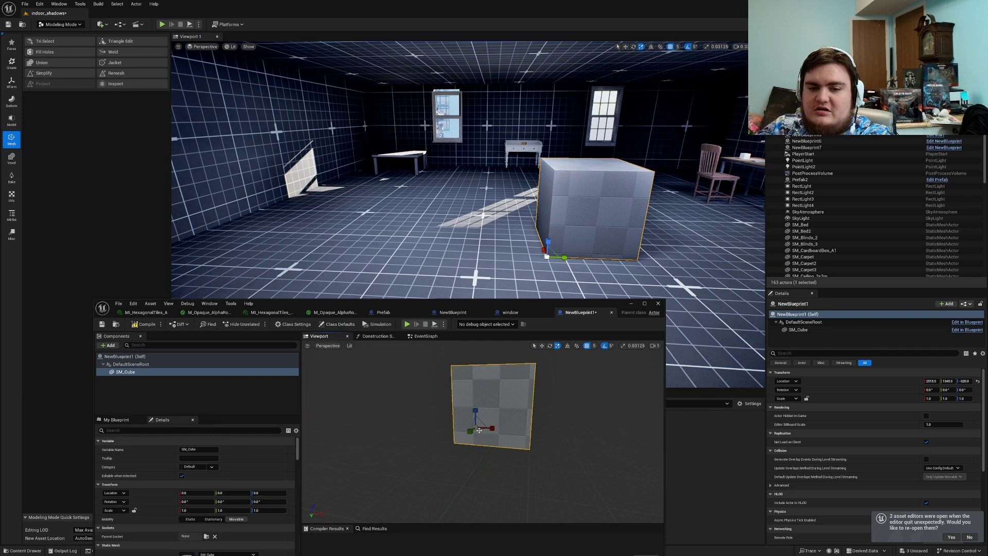
{"action": "left_click_drag", "start_coordinate": [484, 430], "coordinate": [446, 429]}
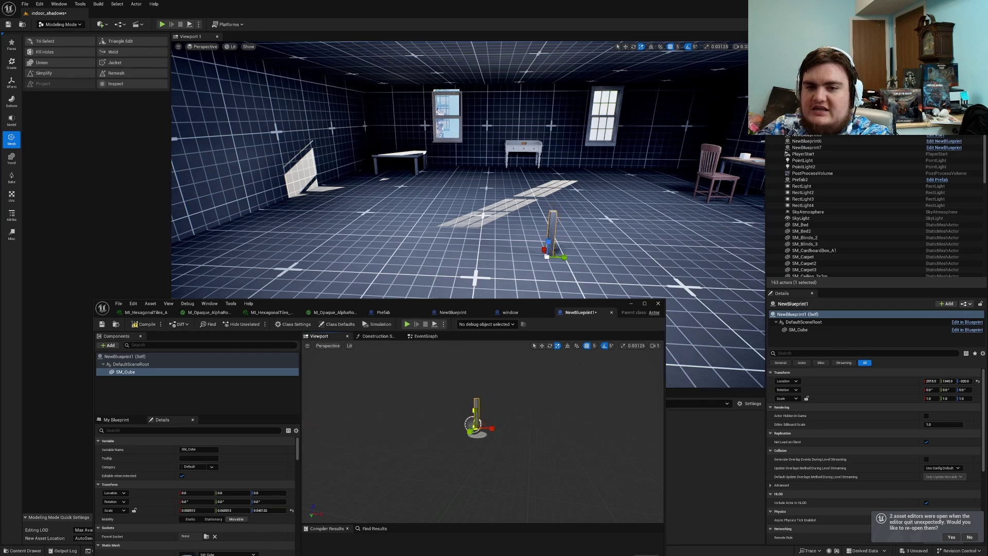
{"action": "key", "text": "w"}
{"action": "right_click_drag", "start_coordinate": [468, 214], "coordinate": [520, 247]}
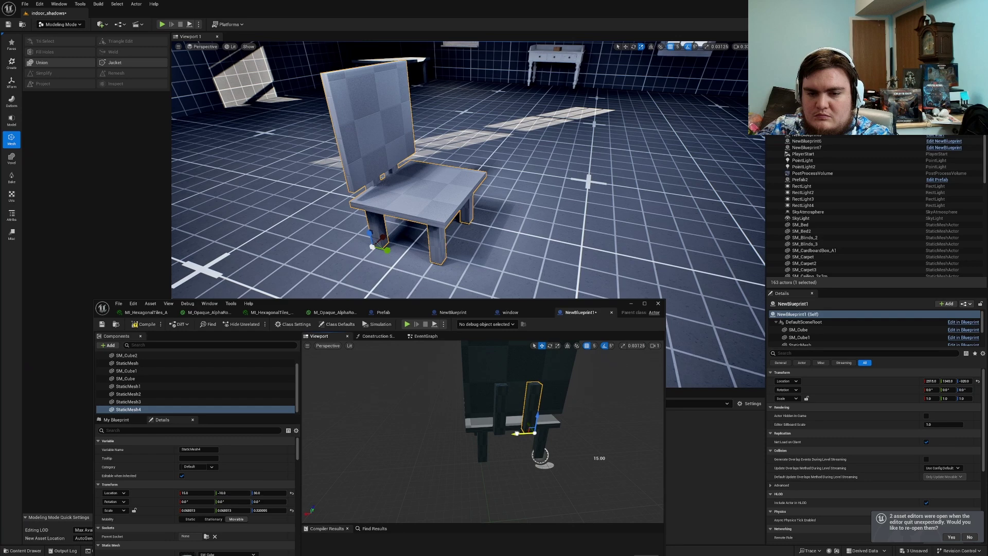
Step: Select all the chair's parts in the Blueprint together: backrest, back supports, seat and legs
{"action": "key", "text": "d"}
{"action": "right_click_drag", "start_coordinate": [520, 240], "coordinate": [338, 229]}
{"action": "key", "text": "w"}
{"action": "left_click", "coordinate": [502, 373]}
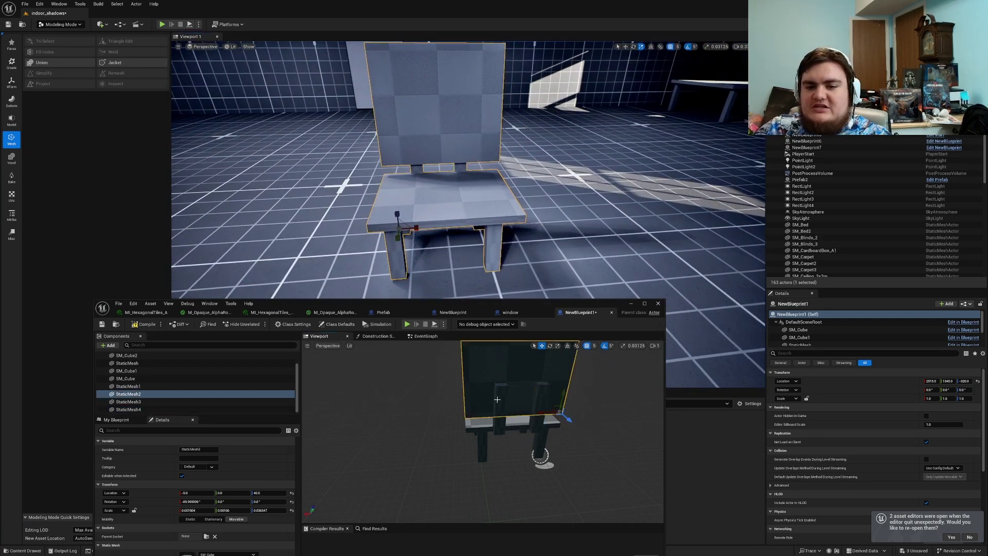
{"action": "left_click", "coordinate": [500, 399], "text": "shift"}
{"action": "left_click", "coordinate": [540, 401], "text": "ctrl"}
{"action": "left_click", "coordinate": [541, 443], "text": "ctrl"}
{"action": "left_click", "coordinate": [480, 446], "text": "ctrl"}
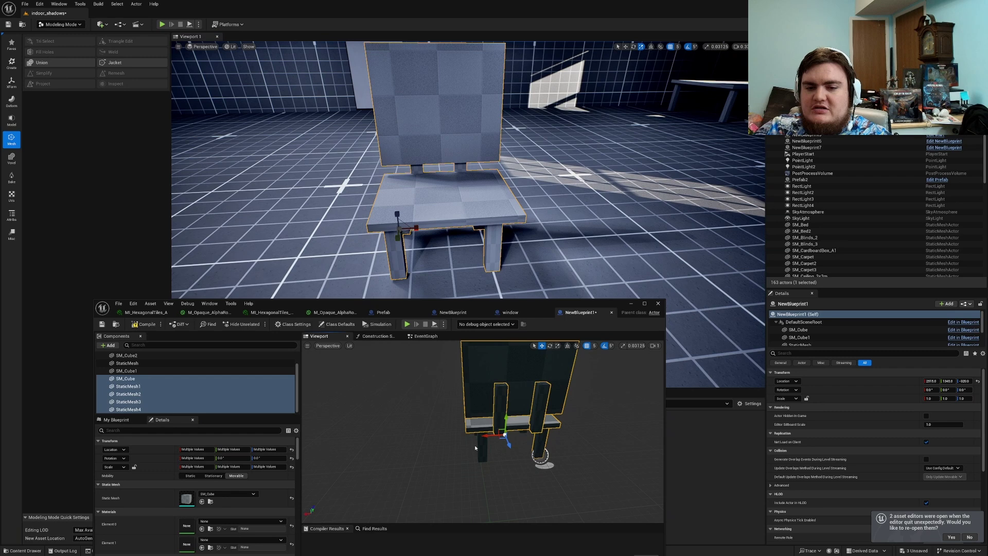
{"action": "left_click", "coordinate": [481, 446], "text": "ctrl"}
{"action": "key", "text": "d"}
{"action": "right_click_drag", "start_coordinate": [480, 447], "coordinate": [412, 492]}
{"action": "key", "text": "w"}
{"action": "left_click", "coordinate": [442, 455], "text": "ctrl"}
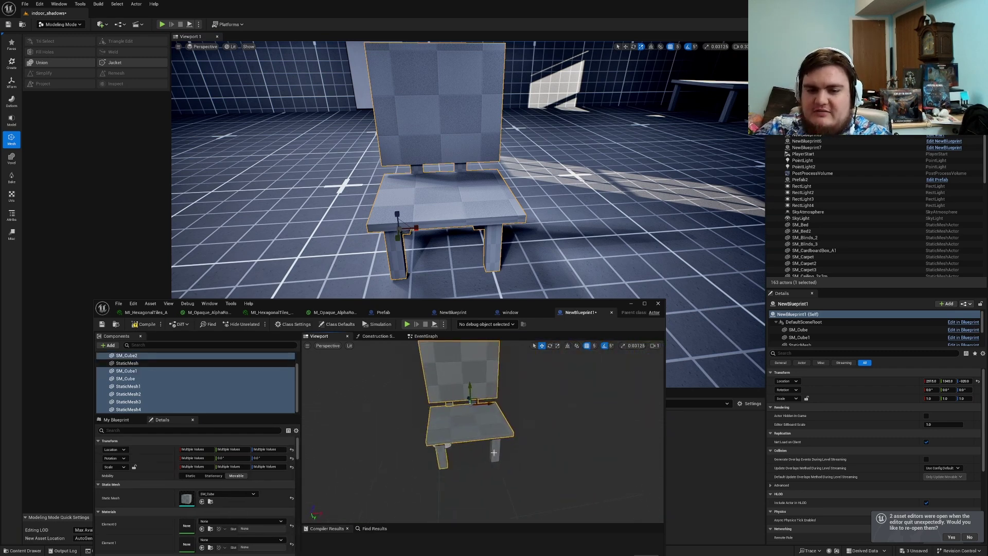
{"action": "left_click", "coordinate": [494, 451], "text": "ctrl"}
{"action": "key", "text": "d"}
{"action": "right_click_drag", "start_coordinate": [412, 427], "coordinate": [381, 440]}
{"action": "right_click_drag", "start_coordinate": [494, 376], "coordinate": [486, 376]}
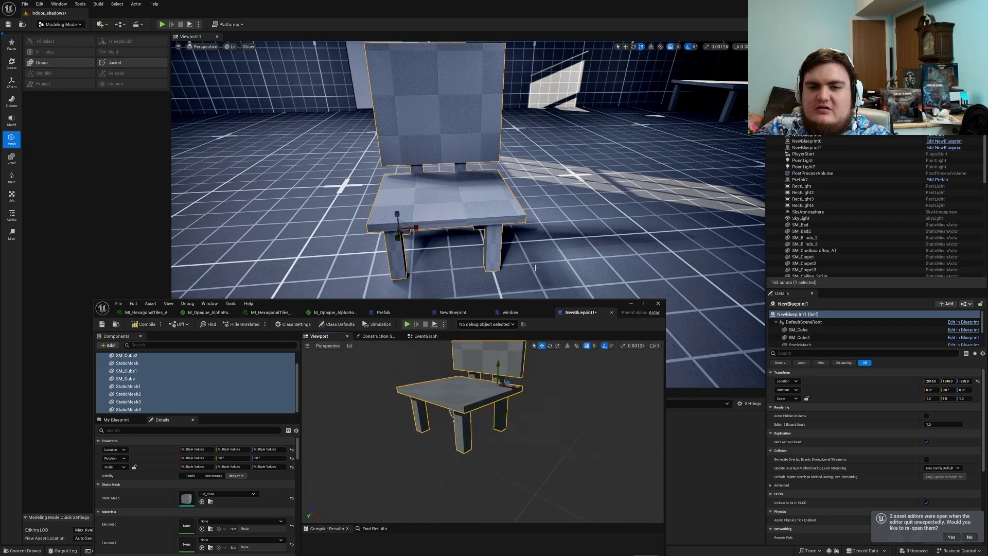
Step: Locate the chair Blueprint in the content browser and place two copies at the corner table, rotated to face it
{"action": "left_click_drag", "start_coordinate": [604, 307], "coordinate": [593, 456]}
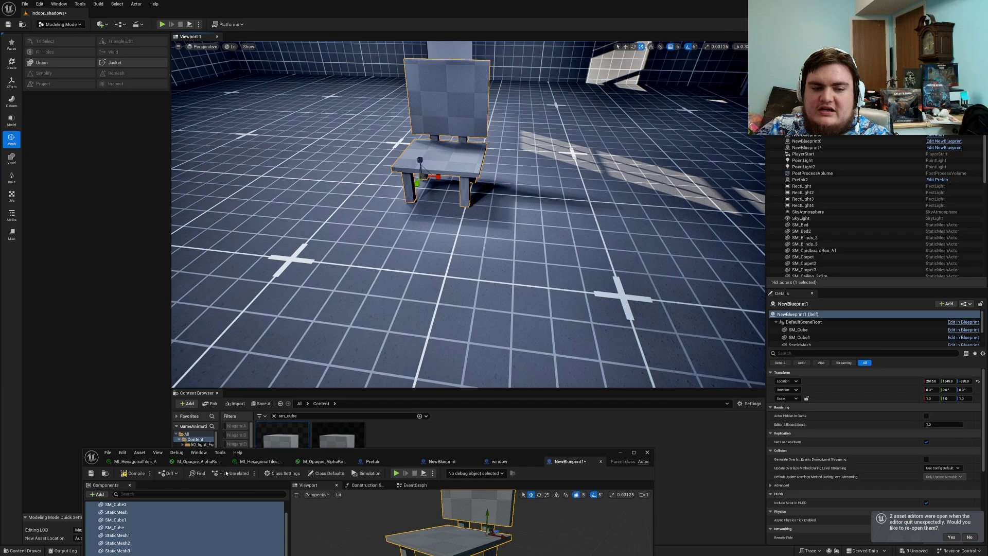
{"action": "left_click", "coordinate": [105, 473]}
{"action": "right_click_drag", "start_coordinate": [361, 308], "coordinate": [484, 273]}
{"action": "key", "text": "w"}
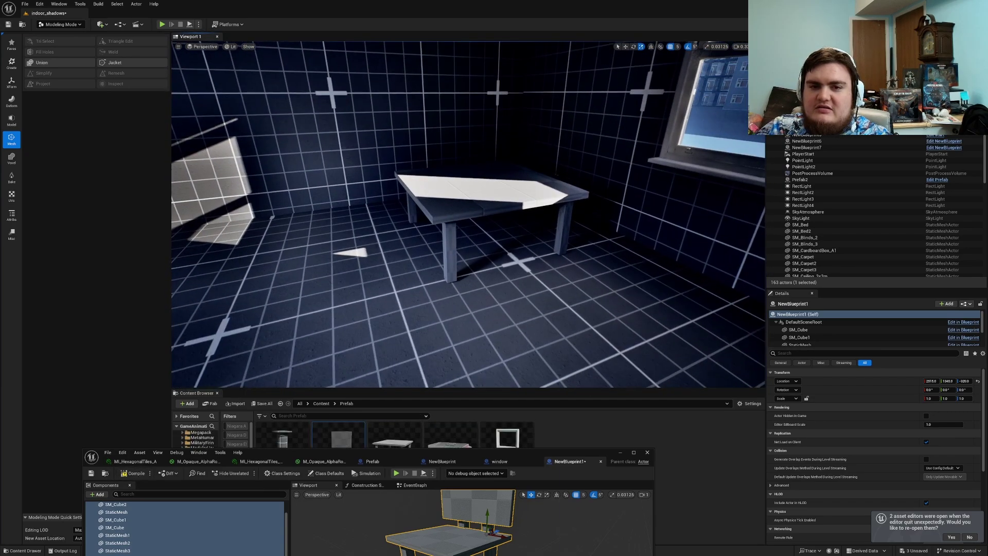
{"action": "left_click_drag", "start_coordinate": [433, 456], "coordinate": [434, 538]}
{"action": "left_click_drag", "start_coordinate": [339, 447], "coordinate": [360, 252]}
{"action": "key", "text": "e"}
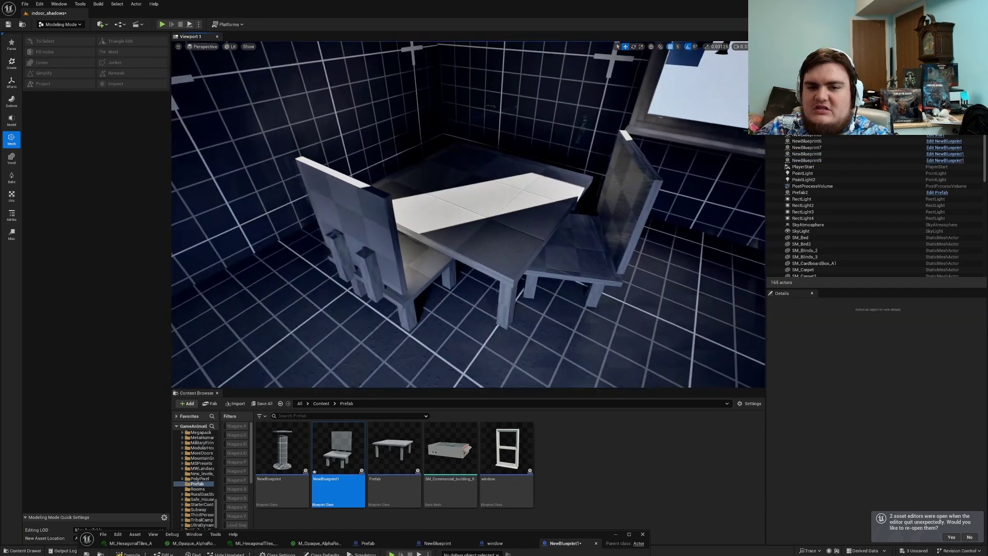
Step: Open the window Blueprint and locate the source mesh of its SM_Window_C component in the project content
{"action": "right_click_drag", "start_coordinate": [364, 267], "coordinate": [556, 299]}
{"action": "right_click_drag", "start_coordinate": [437, 360], "coordinate": [405, 310]}
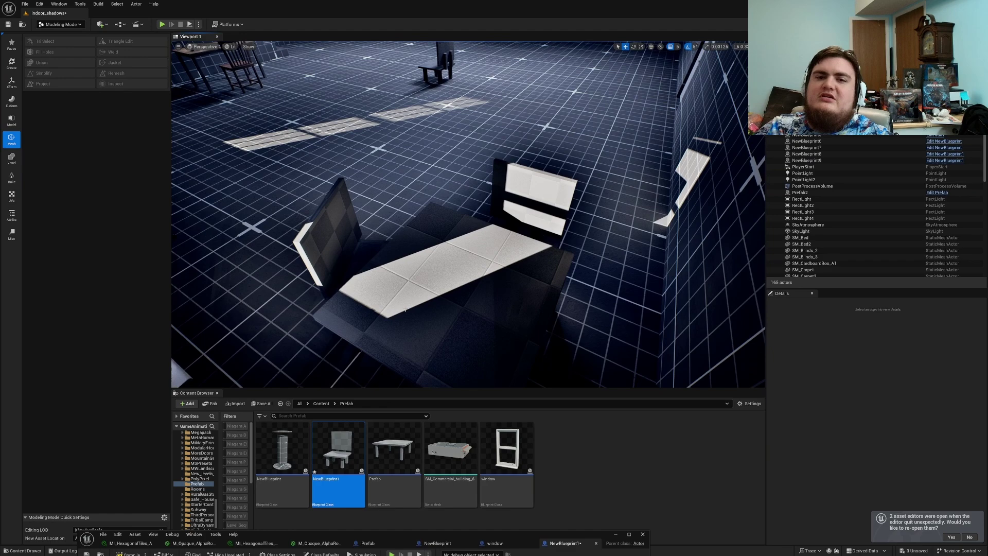
{"action": "scroll", "coordinate": [405, 309], "scroll_direction": "down", "scroll_amount": 5}
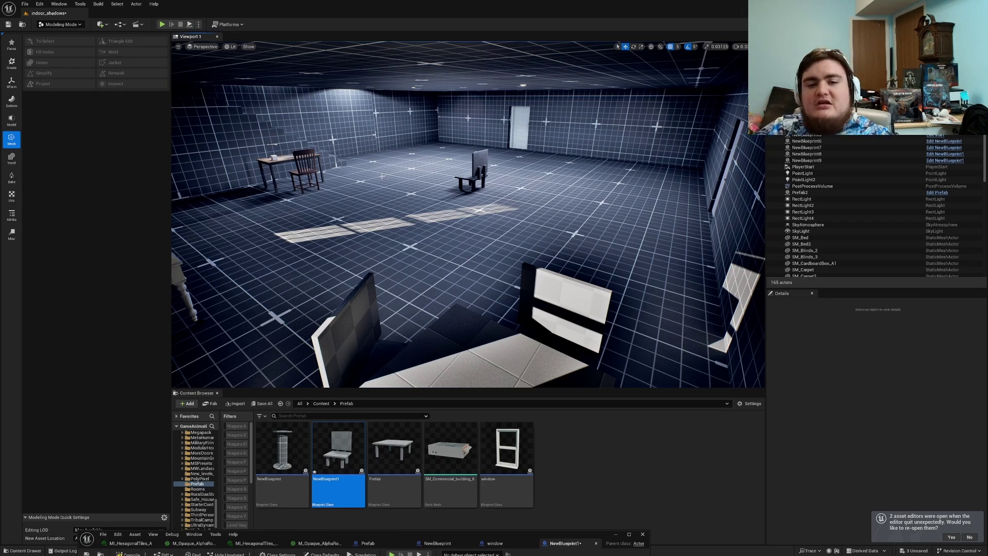
{"action": "right_click_drag", "start_coordinate": [381, 176], "coordinate": [751, 129]}
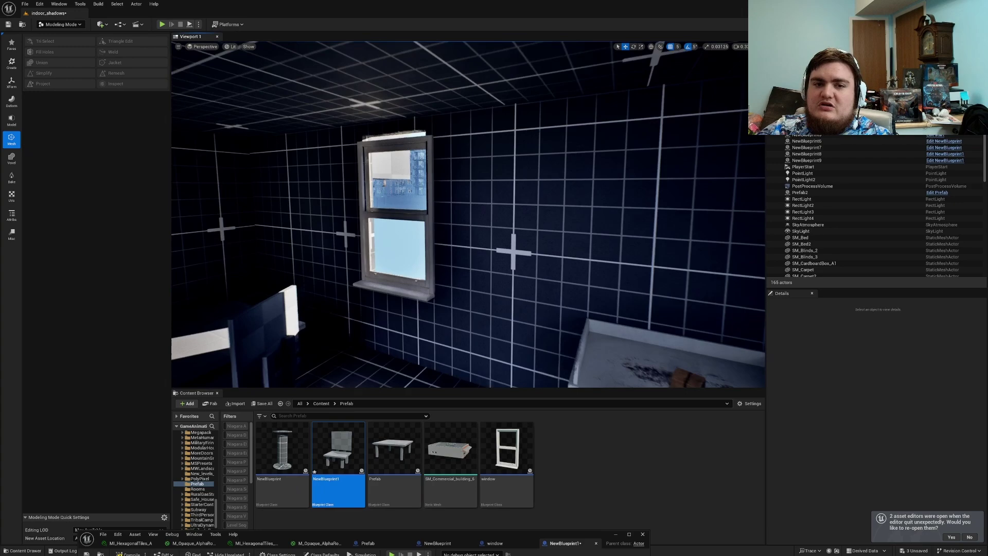
{"action": "right_click_drag", "start_coordinate": [443, 216], "coordinate": [466, 214]}
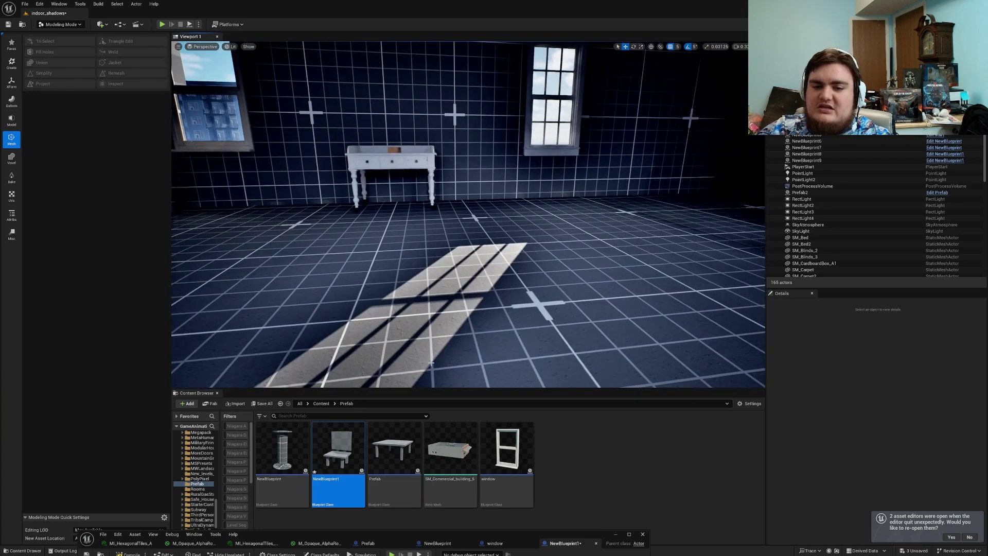
{"action": "double_click", "coordinate": [507, 447]}
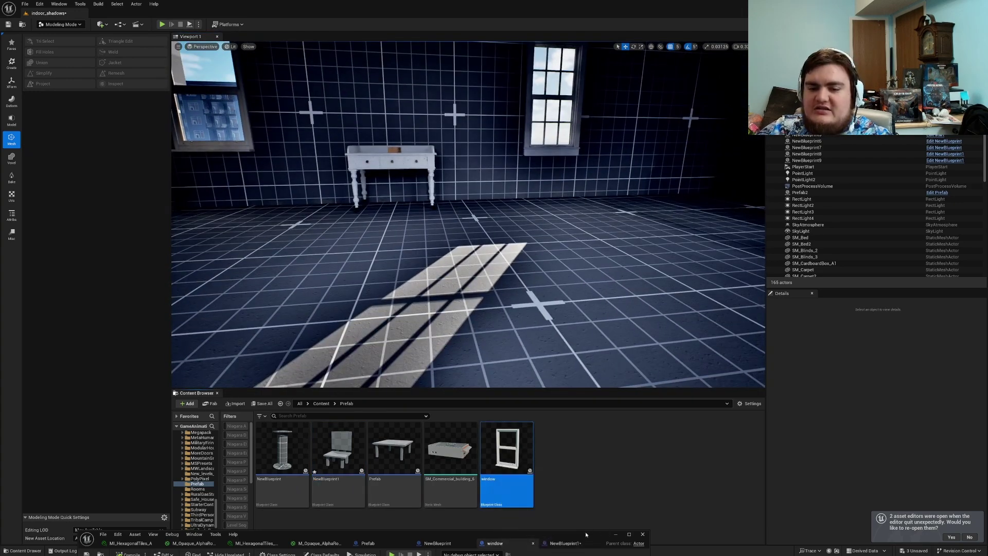
{"action": "left_click", "coordinate": [368, 193]}
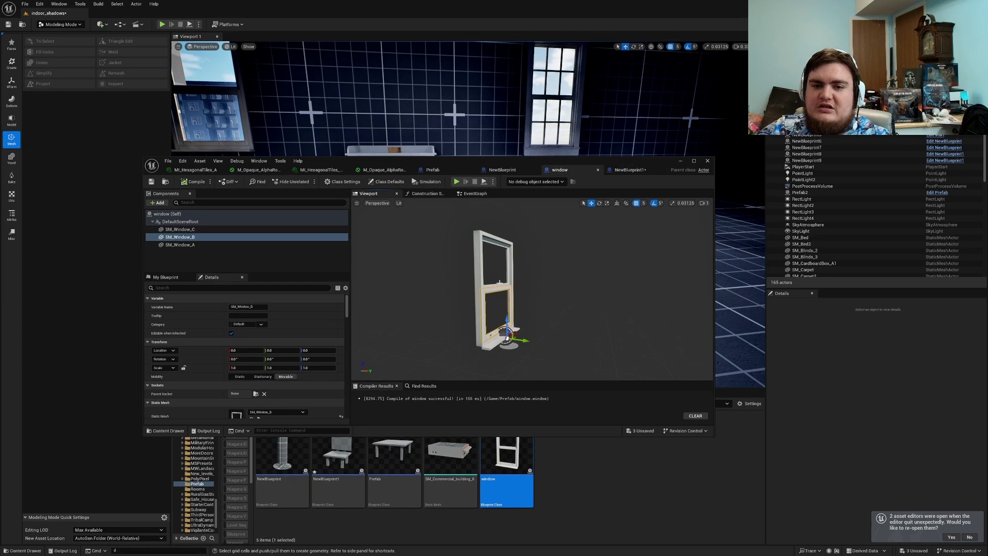
{"action": "left_click", "coordinate": [185, 229]}
{"action": "scroll", "coordinate": [271, 389], "scroll_direction": "down", "scroll_amount": 1}
{"action": "left_click", "coordinate": [258, 389]}
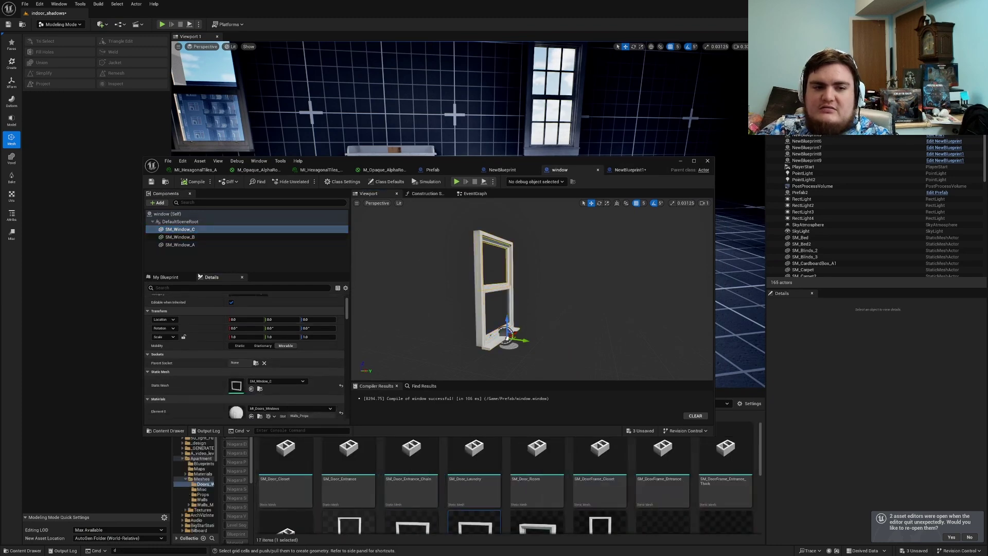
Step: Clear the window Blueprint's components and add the SM_Window_A, SM_Window_B and SM_Window_C meshes to it together
{"action": "key", "text": "ctrl+z"}
{"action": "left_click", "coordinate": [337, 487]}
{"action": "left_click", "coordinate": [481, 493], "text": "shift"}
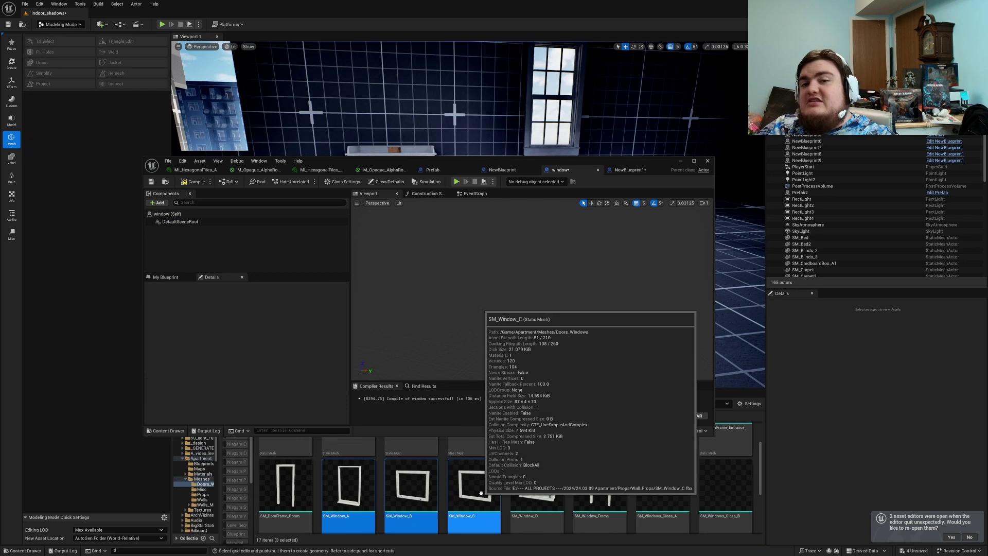
{"action": "left_click_drag", "start_coordinate": [481, 493], "coordinate": [507, 329]}
{"action": "left_click", "coordinate": [505, 292]}
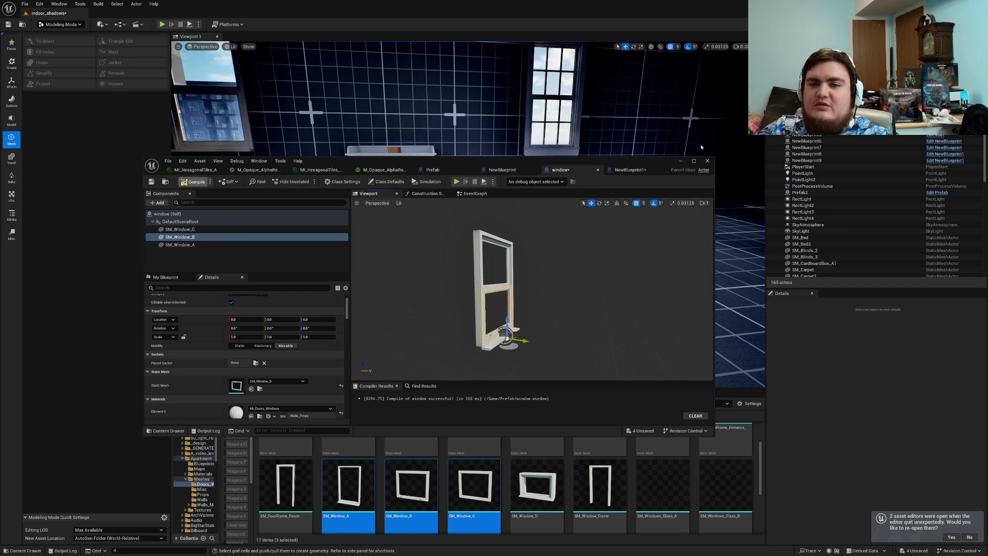
Step: Set the Blueprint editor aside and locate the asset of the window placed in the room's wall
{"action": "left_click", "coordinate": [679, 162]}
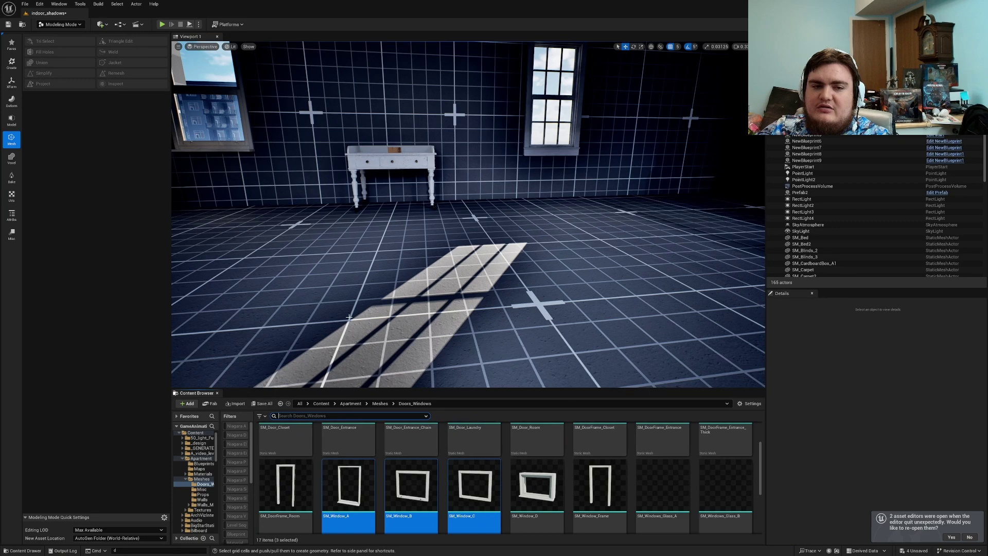
{"action": "left_click", "coordinate": [226, 126]}
{"action": "right_click", "coordinate": [235, 145]}
{"action": "left_click", "coordinate": [262, 165]}
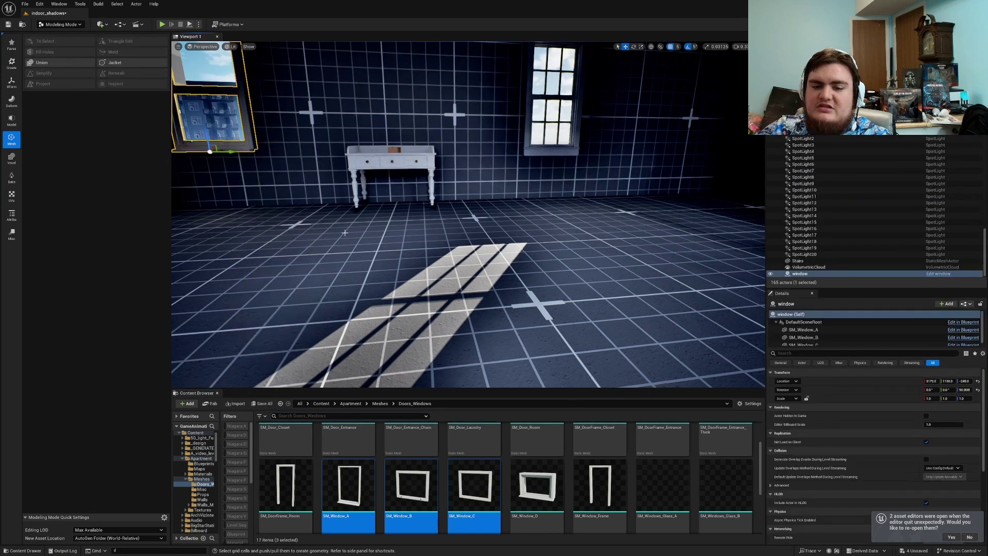
Step: Place trial copies of the window Blueprint on the room's floor and delete them
{"action": "left_click_drag", "start_coordinate": [512, 466], "coordinate": [600, 282]}
{"action": "right_click_drag", "start_coordinate": [600, 282], "coordinate": [510, 249]}
{"action": "key", "text": "d"}
{"action": "left_click_drag", "start_coordinate": [507, 463], "coordinate": [284, 319]}
{"action": "key", "text": "Delete"}
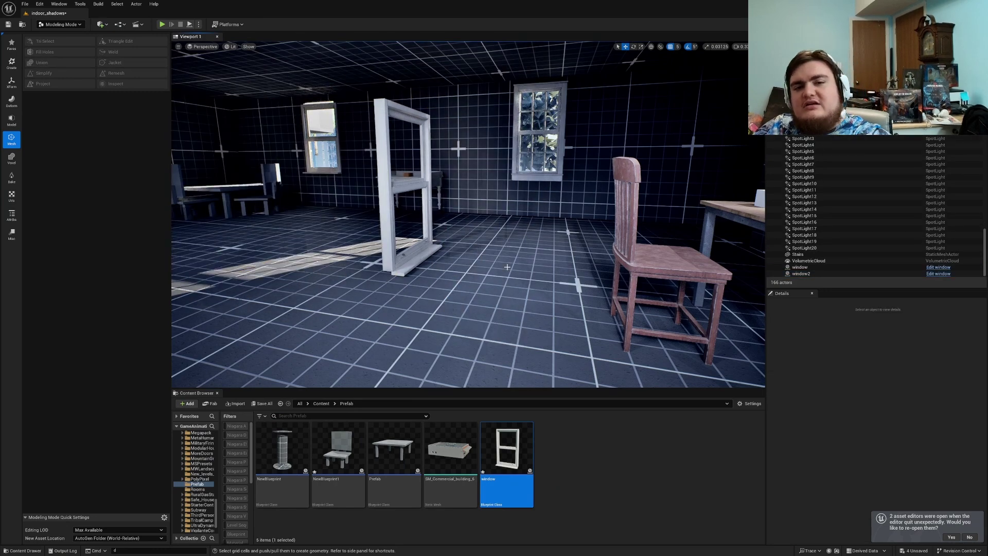
{"action": "left_click", "coordinate": [394, 260]}
{"action": "right_click_drag", "start_coordinate": [395, 260], "coordinate": [309, 259]}
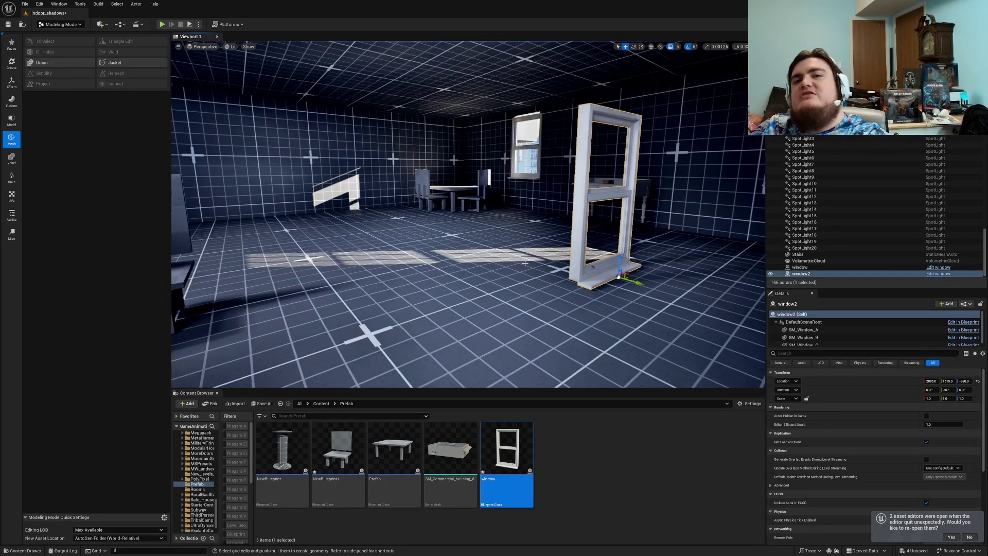
{"action": "key", "text": "Delete"}
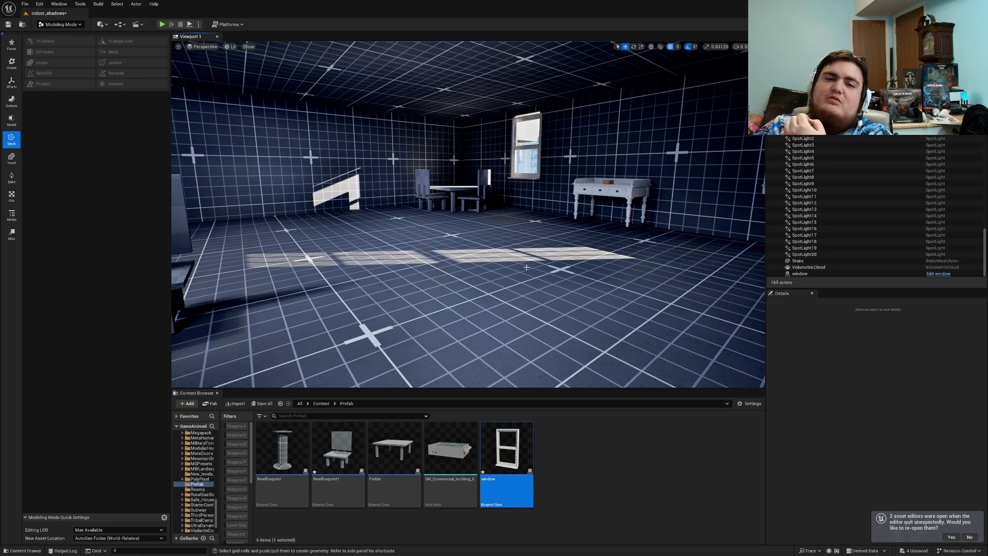
{"action": "right_click_drag", "start_coordinate": [546, 280], "coordinate": [569, 256]}
{"action": "key", "text": "w"}
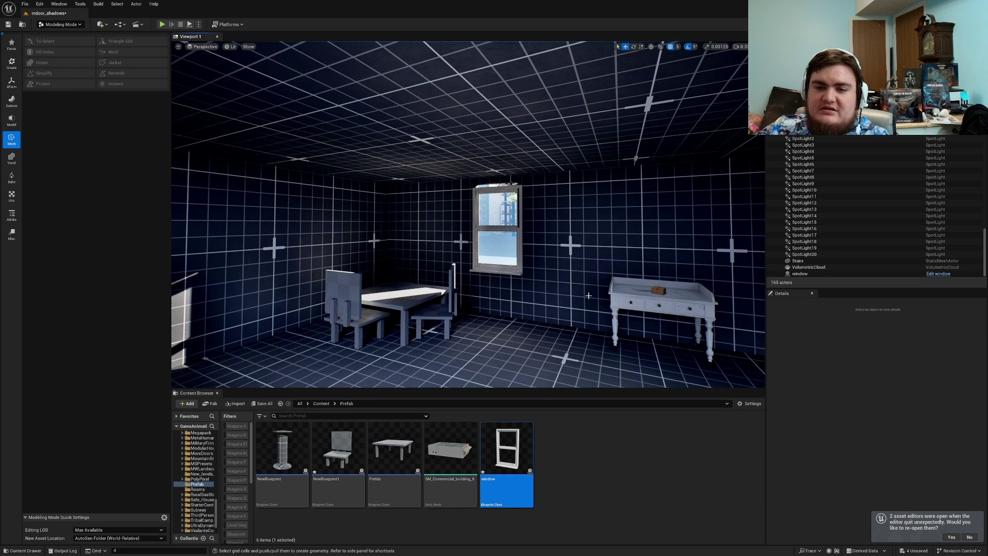
{"action": "right_click_drag", "start_coordinate": [463, 330], "coordinate": [546, 329]}
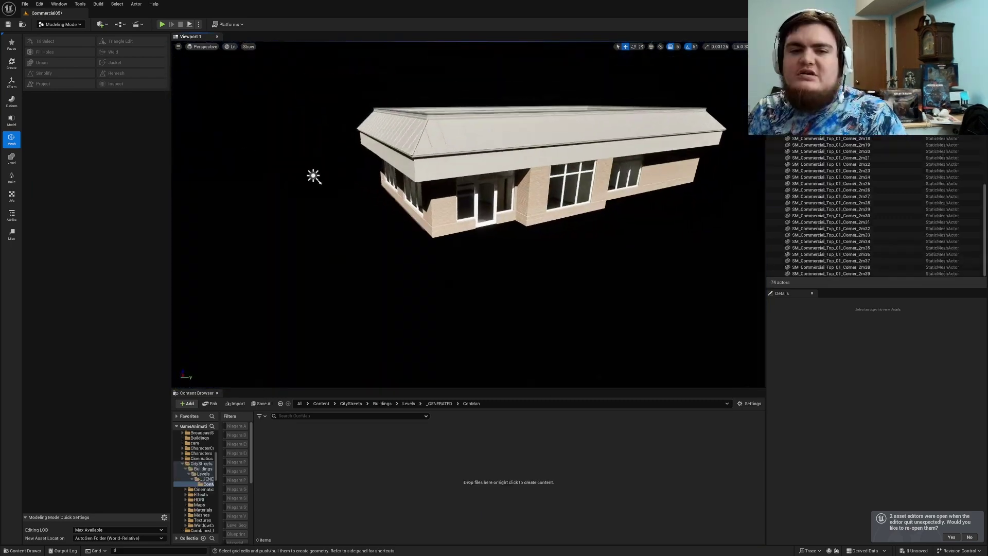
Step: Examine the commercial building's exterior and browse the list of its separate mesh actors
{"action": "right_click_drag", "start_coordinate": [463, 232], "coordinate": [442, 232]}
{"action": "key", "text": "a"}
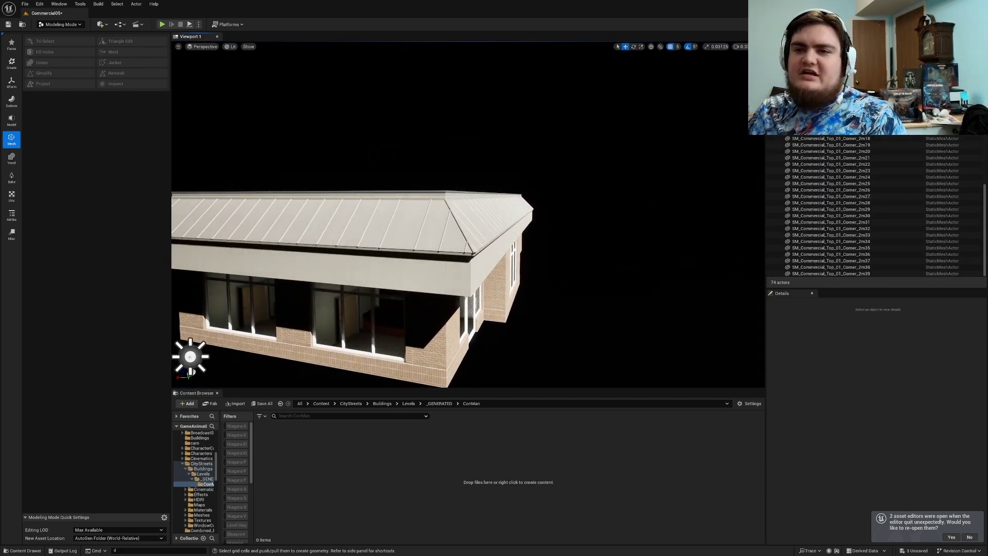
{"action": "scroll", "coordinate": [875, 205], "scroll_direction": "up", "scroll_amount": 2}
{"action": "left_click", "coordinate": [981, 187]}
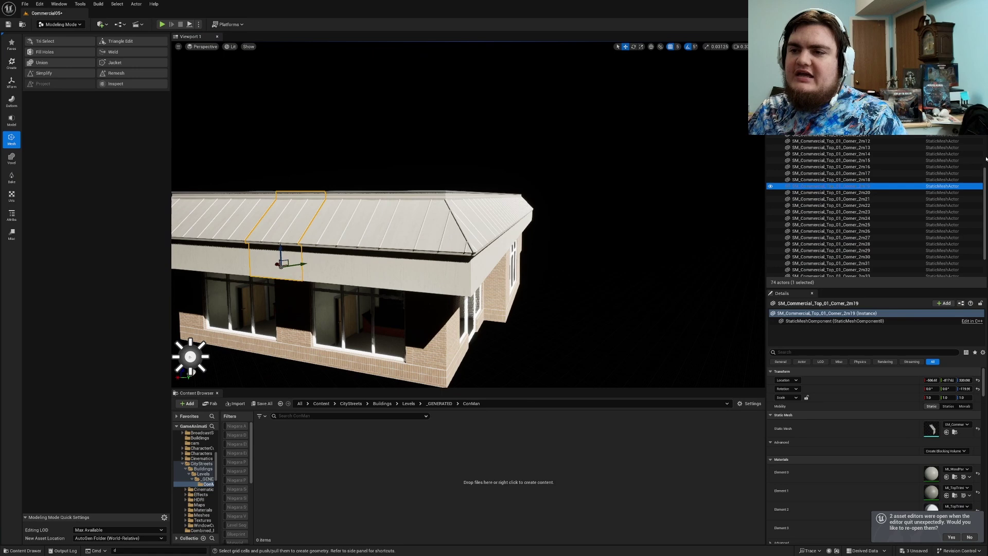
{"action": "scroll", "coordinate": [982, 187], "scroll_direction": "up", "scroll_amount": 5}
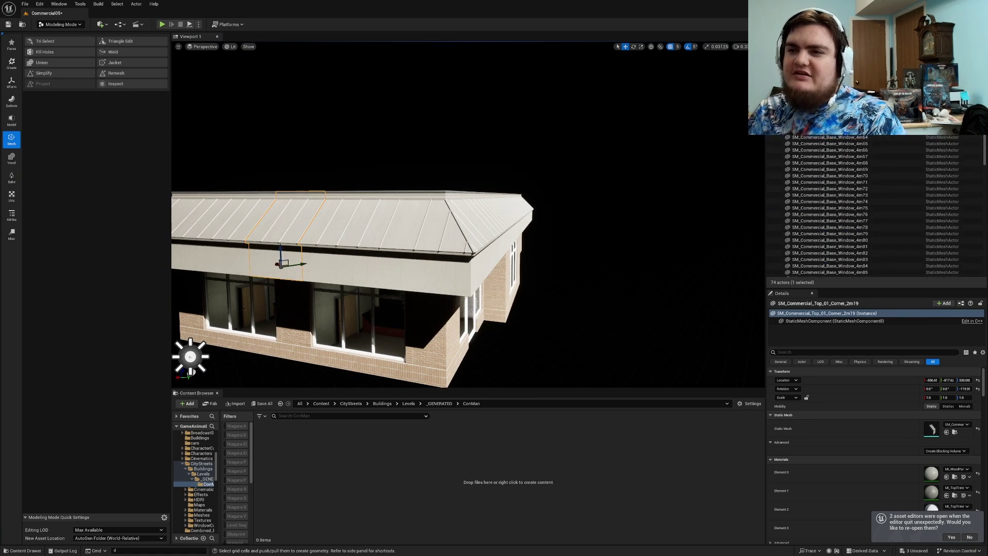
Step: Select all of the commercial building's mesh actors through SM_Commercial_Top_01_Corner_2m39 and switch to Selection Mode
{"action": "left_click", "coordinate": [241, 303]}
{"action": "scroll", "coordinate": [977, 239], "scroll_direction": "down", "scroll_amount": 5}
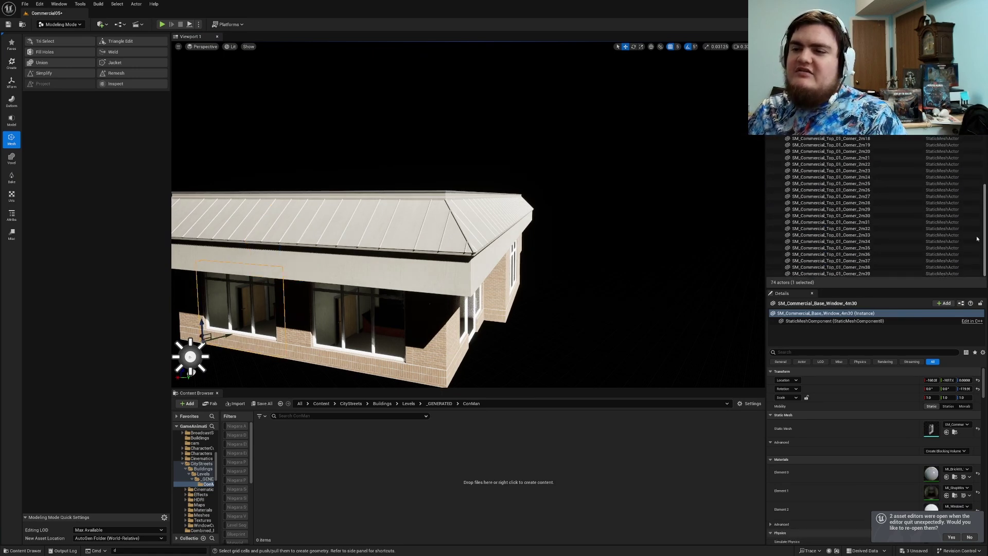
{"action": "left_click", "coordinate": [863, 273], "text": "shift"}
{"action": "key", "text": "s"}
{"action": "key", "text": "a"}
{"action": "right_click_drag", "start_coordinate": [463, 204], "coordinate": [515, 188]}
{"action": "key", "text": "d"}
{"action": "key", "text": "shift+1"}
Step: Examine the selected building's walls, windows and roof from several sides
{"action": "key", "text": "d"}
{"action": "key", "text": "w"}
{"action": "right_click_drag", "start_coordinate": [209, 103], "coordinate": [175, 105]}
{"action": "key", "text": "w"}
{"action": "key", "text": "d"}
{"action": "key", "text": "d"}
{"action": "key", "text": "s"}
{"action": "key", "text": "a"}
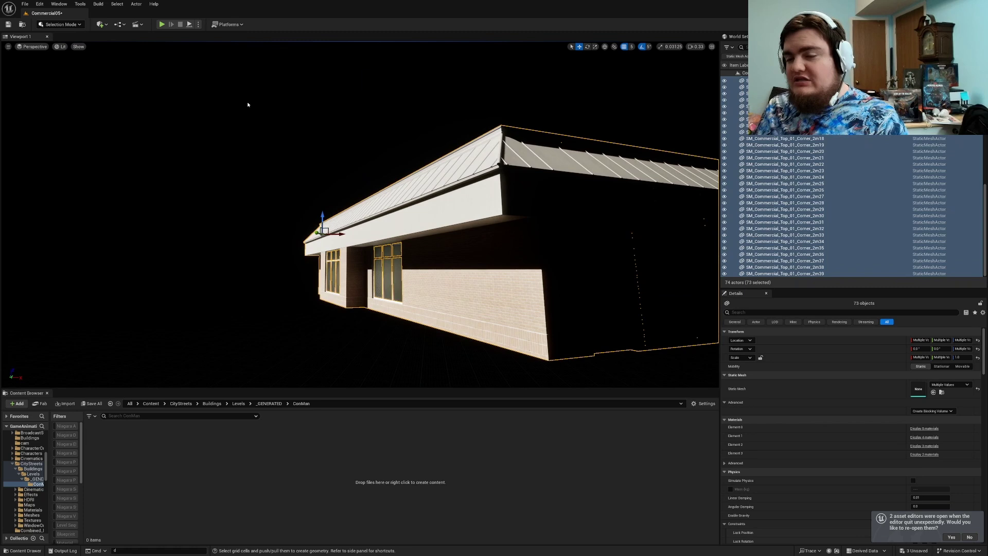
{"action": "key", "text": "a"}
{"action": "right_click_drag", "start_coordinate": [234, 75], "coordinate": [231, 97]}
{"action": "key", "text": "e"}
{"action": "right_click_drag", "start_coordinate": [268, 278], "coordinate": [303, 274]}
{"action": "key", "text": "a"}
{"action": "right_click_drag", "start_coordinate": [401, 117], "coordinate": [401, 118]}
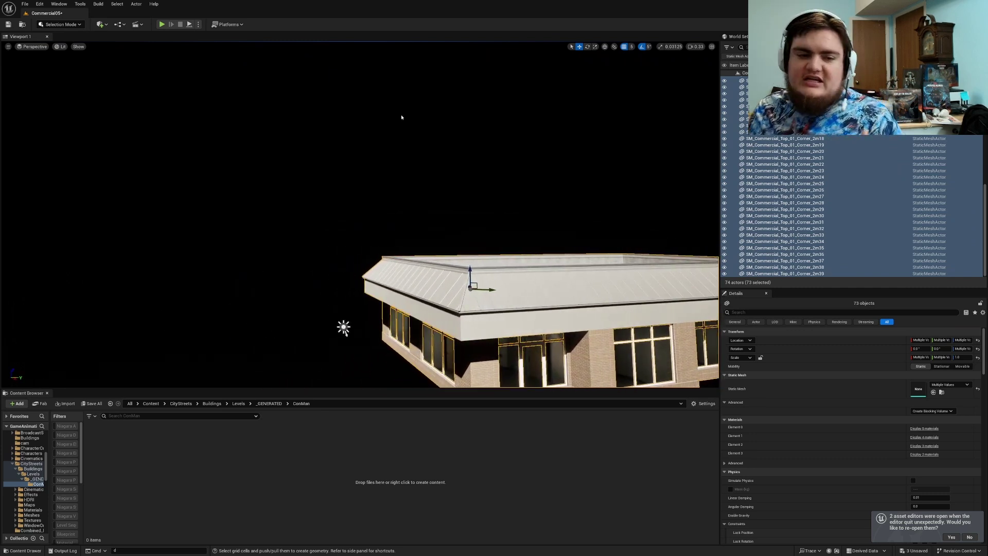
Step: Create a level instance from the selected meshes, with pivot type Actor and the first listed base window mesh as pivot actor
{"action": "left_click", "coordinate": [180, 403]}
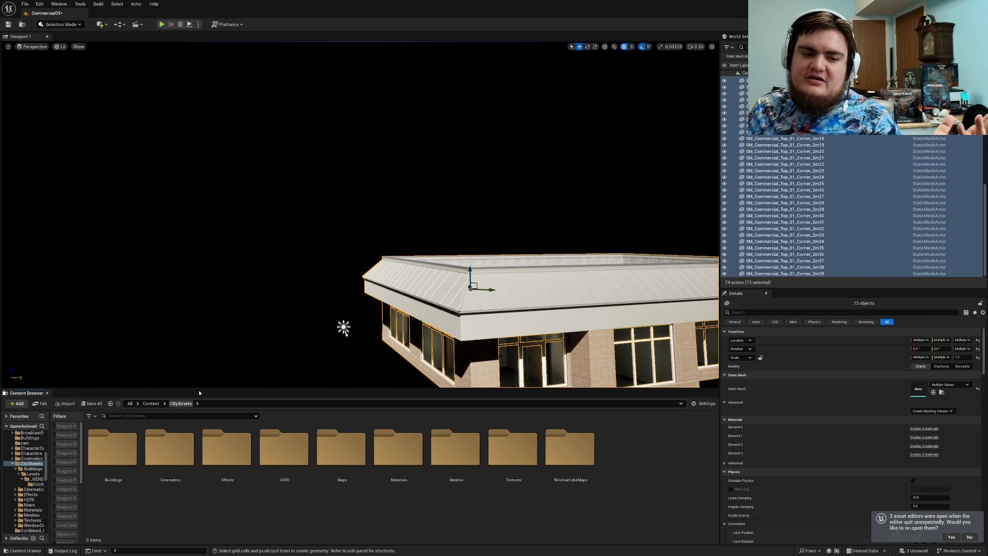
{"action": "right_click", "coordinate": [793, 135]}
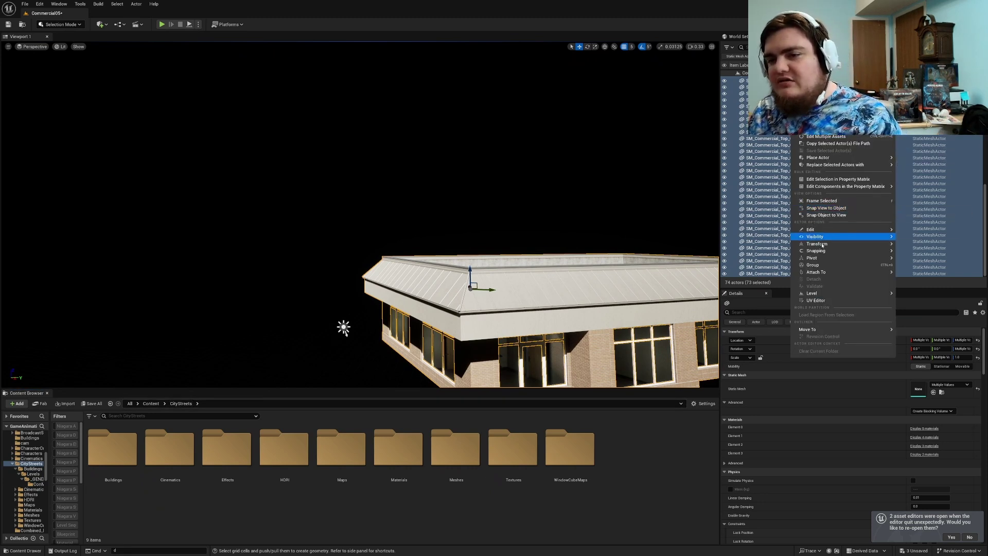
{"action": "mouse_move", "coordinate": [813, 295]}
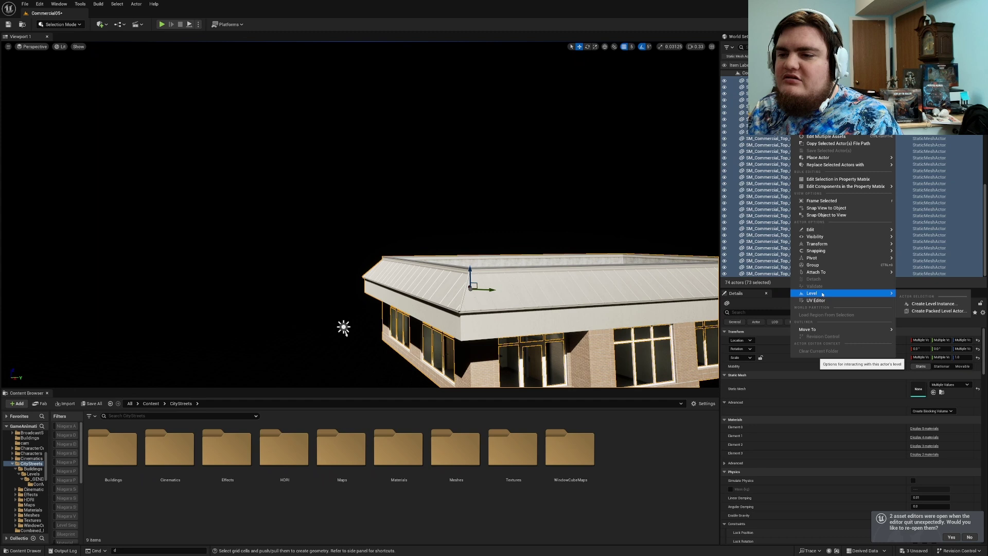
{"action": "left_click", "coordinate": [920, 304]}
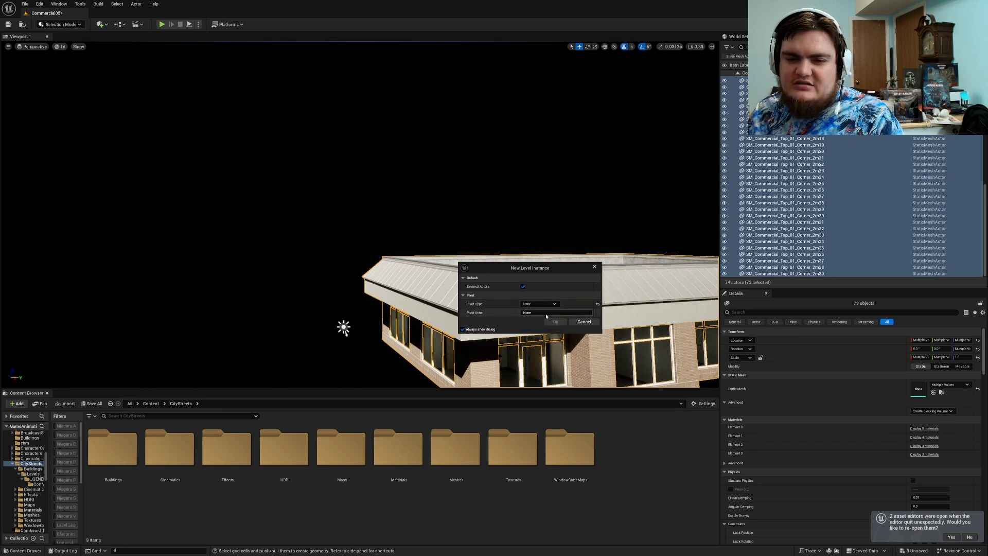
{"action": "left_click", "coordinate": [548, 314]}
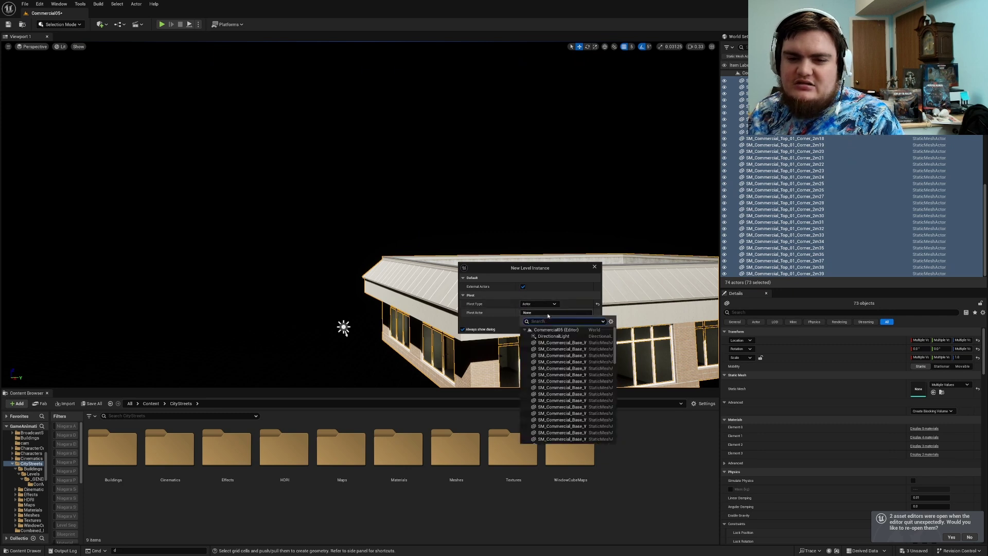
{"action": "left_click", "coordinate": [561, 342]}
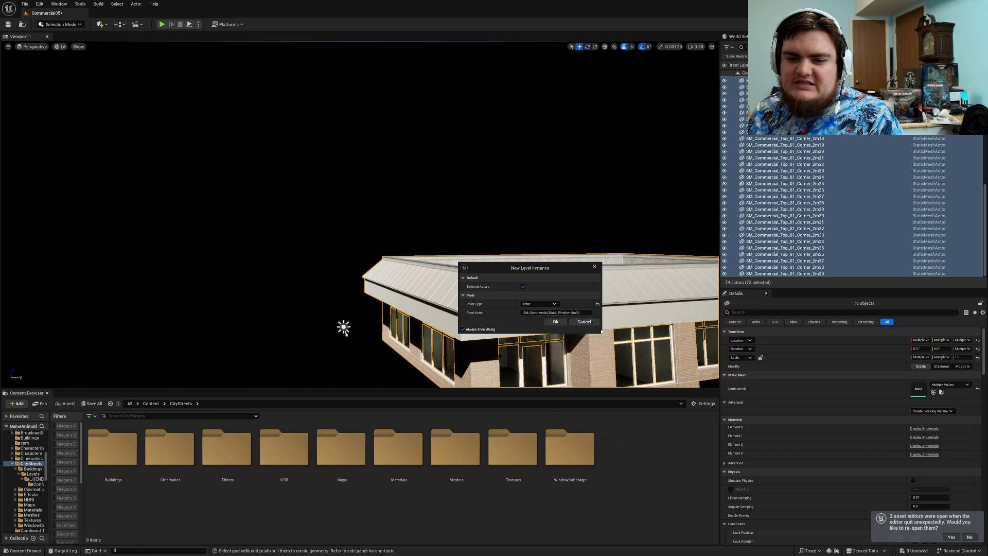
{"action": "left_click", "coordinate": [556, 322]}
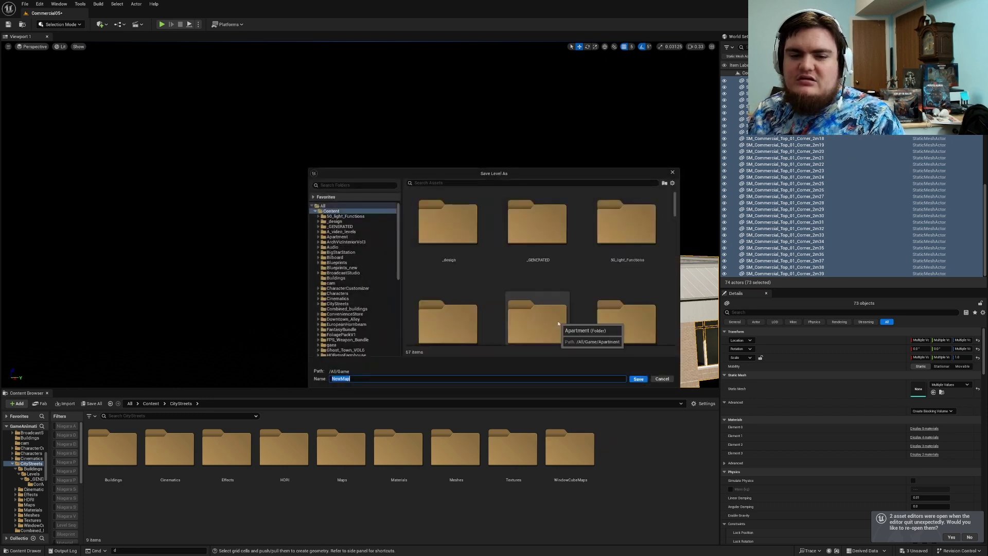
Step: Save the new level instance's level as NewMap in the Prefab folder
{"action": "scroll", "coordinate": [582, 310], "scroll_direction": "down", "scroll_amount": 6}
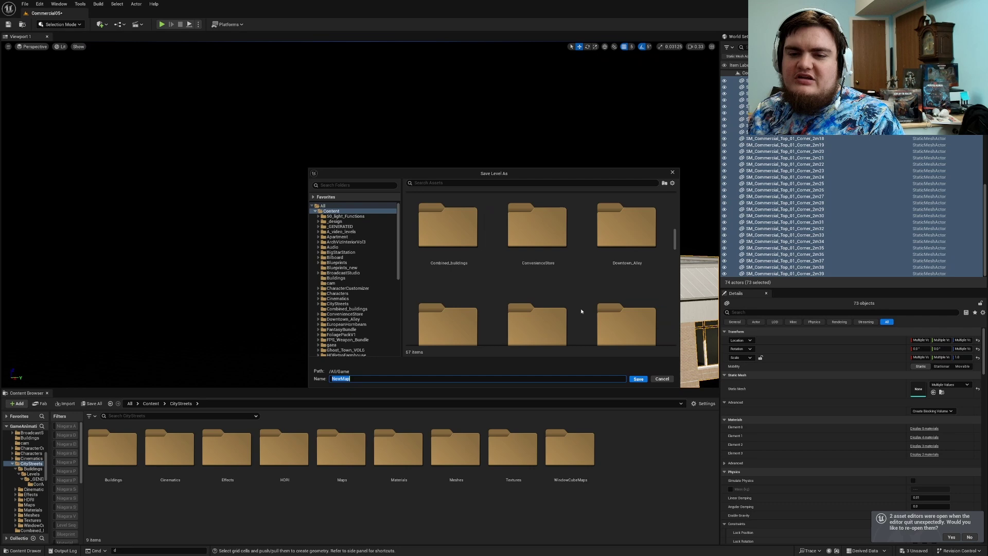
{"action": "scroll", "coordinate": [581, 311], "scroll_direction": "down", "scroll_amount": 3}
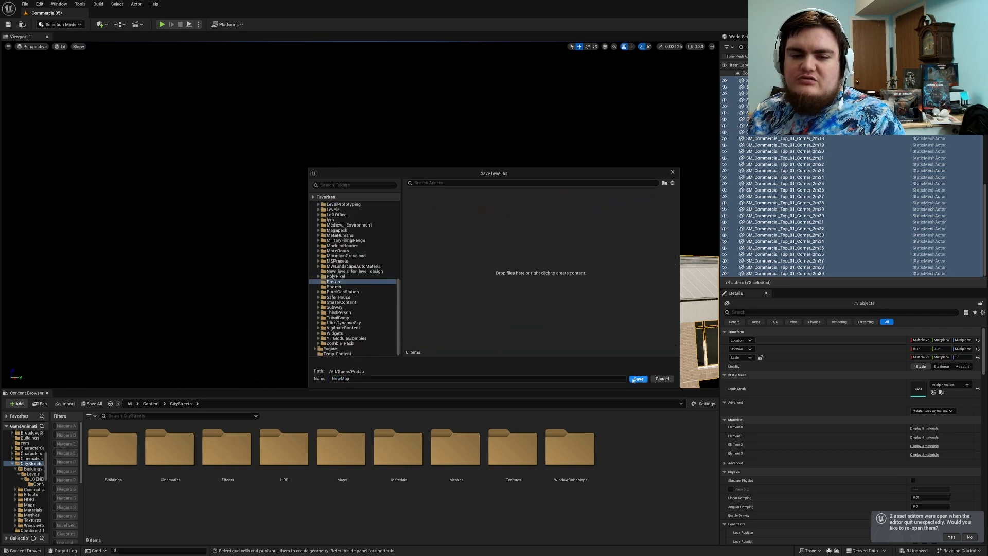
{"action": "left_click", "coordinate": [637, 378]}
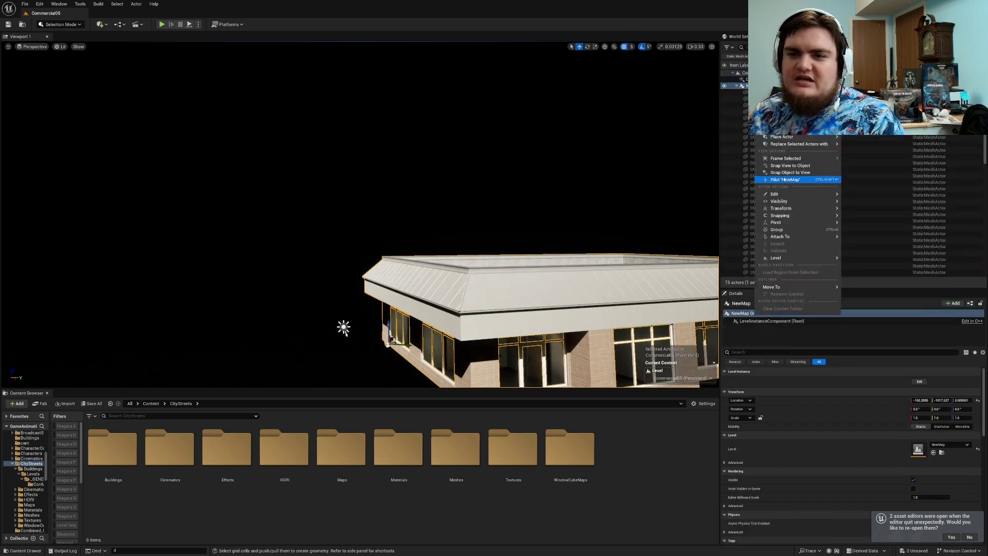
Step: Centre the view on the NewMap level instance and locate its asset in the Prefab folder
{"action": "left_click", "coordinate": [790, 165]}
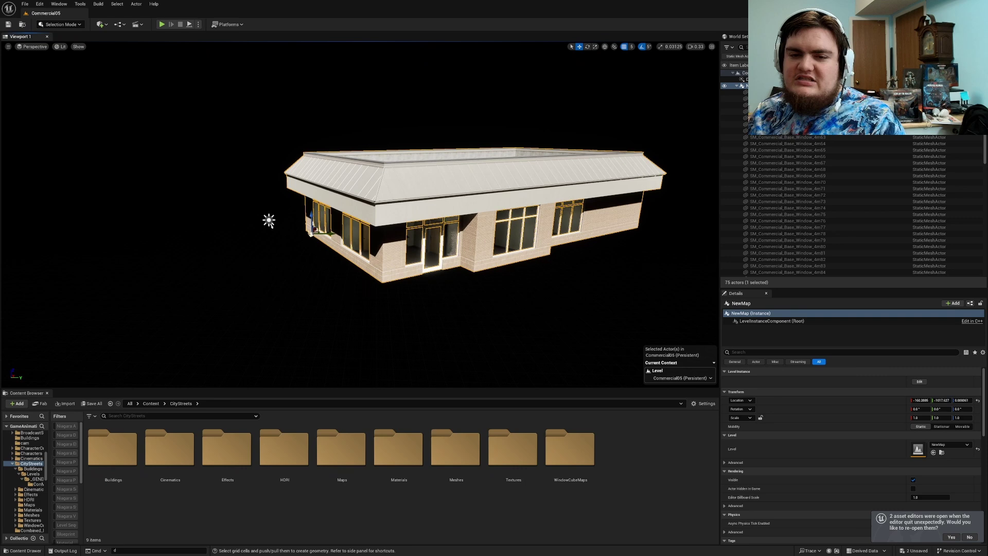
{"action": "right_click", "coordinate": [763, 85]}
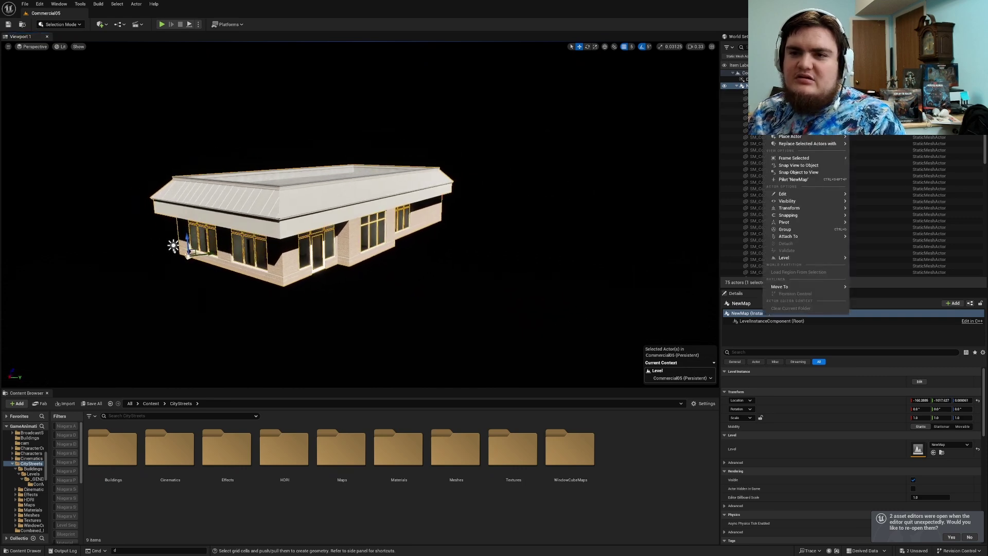
{"action": "left_click", "coordinate": [788, 103]}
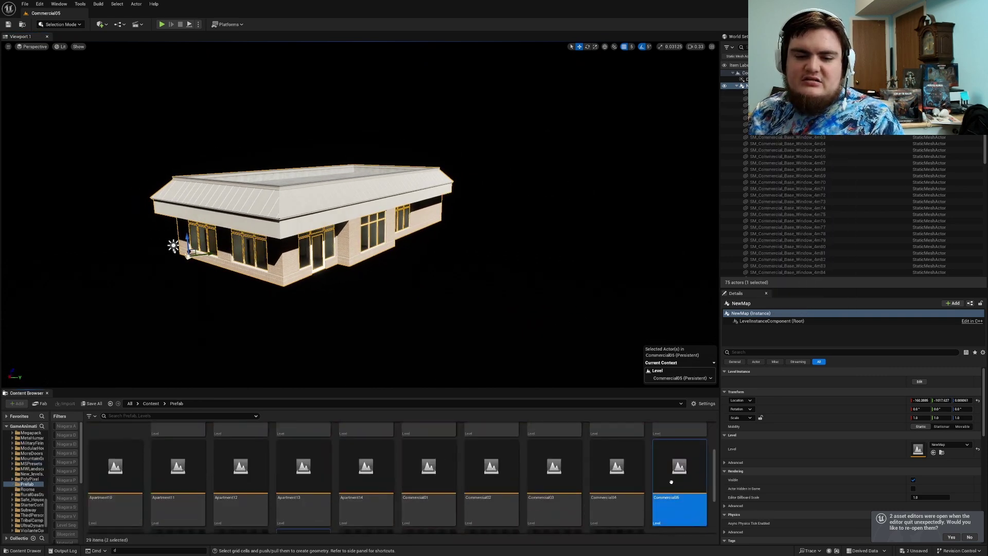
Step: Place trial instances of the selected Prefab levels beside the building and lower them to about the building's height
{"action": "left_click_drag", "start_coordinate": [675, 481], "coordinate": [541, 296]}
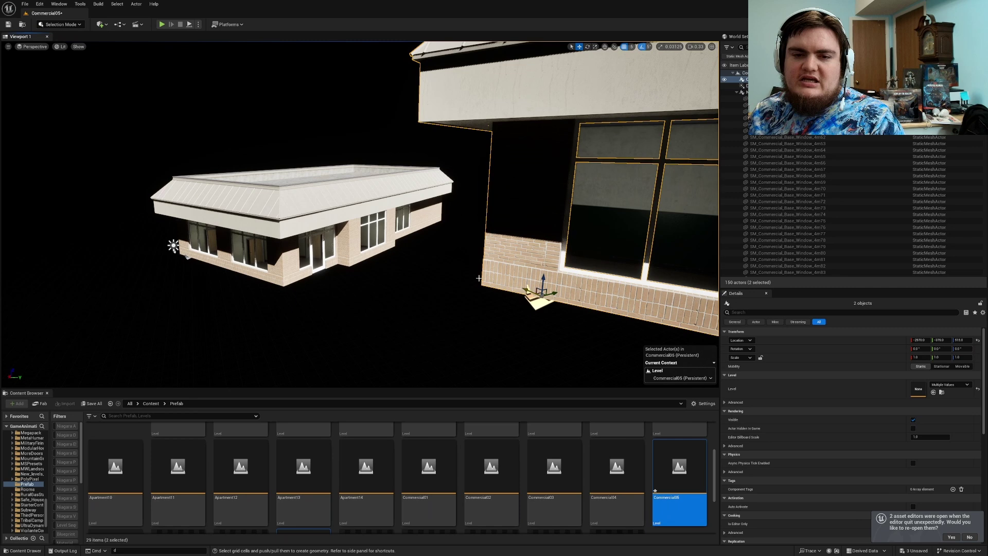
{"action": "right_click_drag", "start_coordinate": [541, 296], "coordinate": [690, 205]}
{"action": "key", "text": "s"}
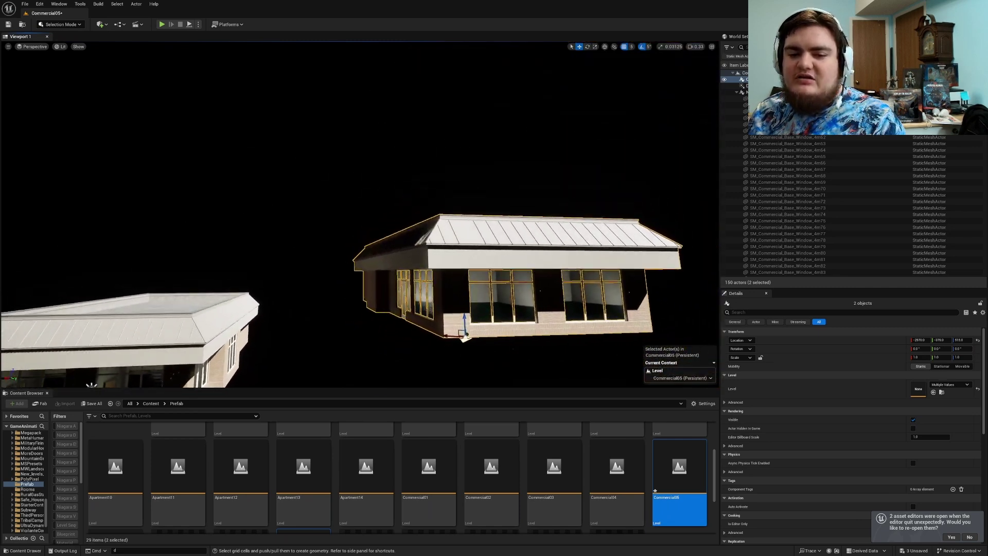
{"action": "key", "text": "s"}
{"action": "right_click_drag", "start_coordinate": [441, 273], "coordinate": [491, 309]}
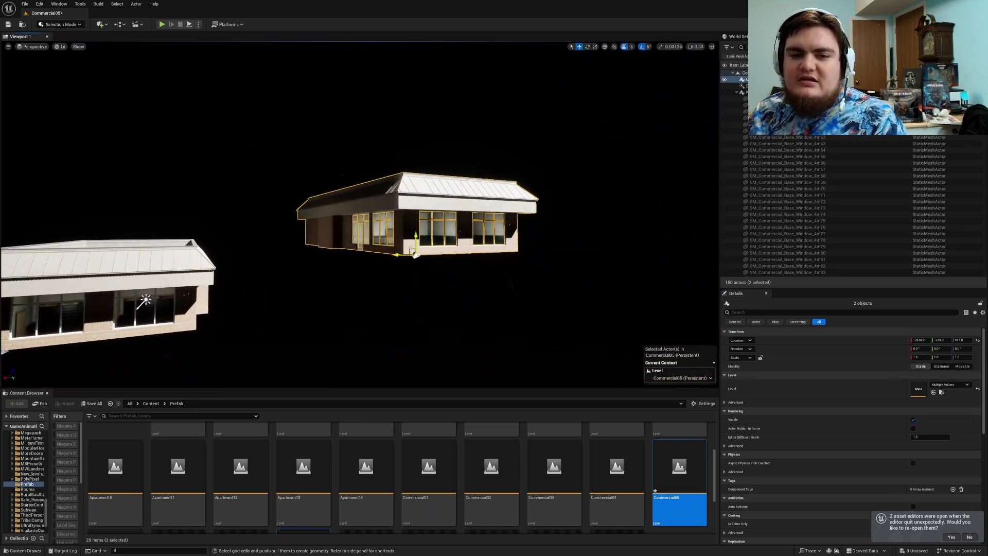
{"action": "left_click_drag", "start_coordinate": [414, 254], "coordinate": [352, 308]}
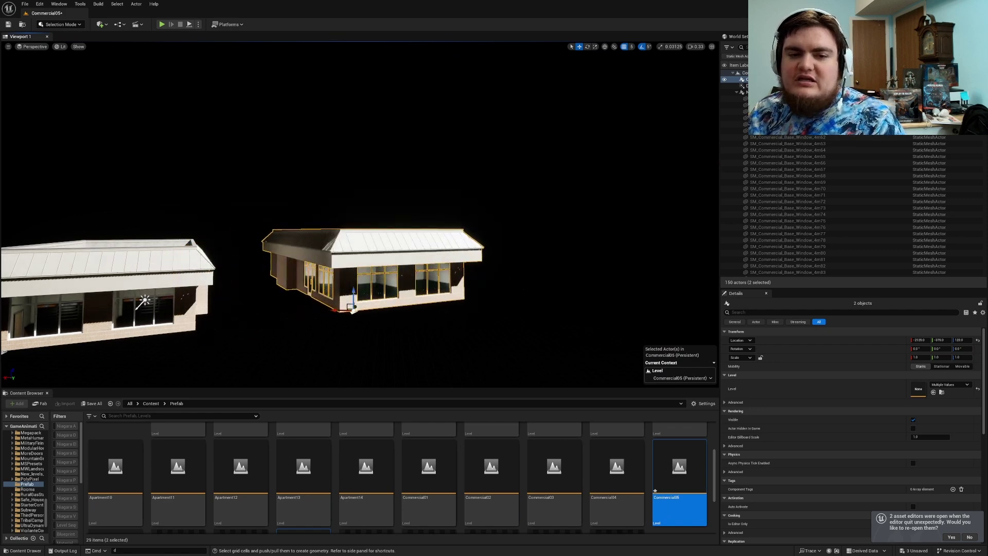
{"action": "key", "text": "w"}
{"action": "right_click_drag", "start_coordinate": [352, 308], "coordinate": [247, 327]}
{"action": "key", "text": "d"}
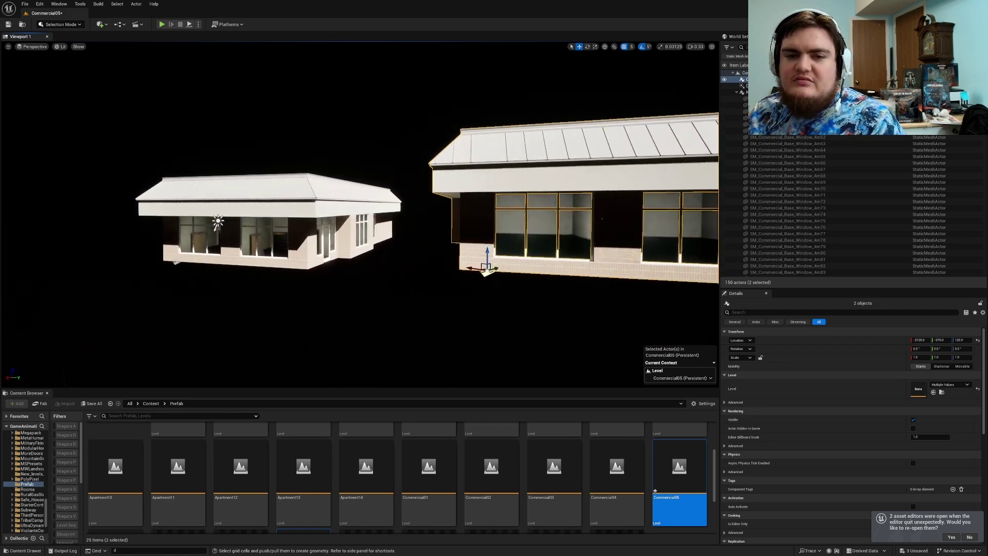
{"action": "key", "text": "w"}
{"action": "right_click_drag", "start_coordinate": [414, 303], "coordinate": [485, 304]}
Step: Select the NewMap2 instance and move it away from the other placed level instance
{"action": "left_click", "coordinate": [415, 304]}
{"action": "left_click", "coordinate": [486, 282]}
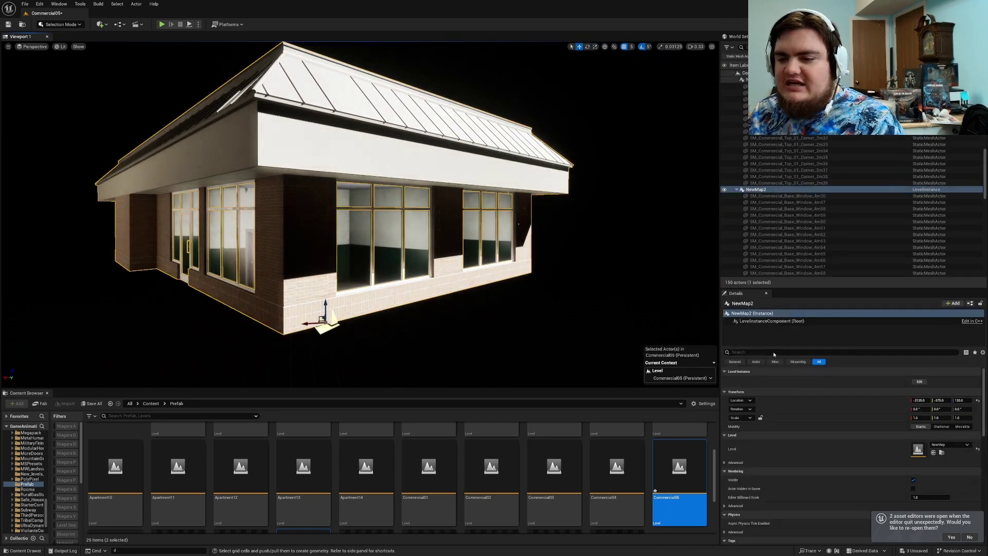
{"action": "key", "text": "s"}
{"action": "mouse_move", "coordinate": [486, 282]}
{"action": "right_mouse_down"}
{"action": "mouse_move", "coordinate": [463, 282]}
{"action": "mouse_move", "coordinate": [494, 282]}
{"action": "right_mouse_up"}
{"action": "key", "text": "d"}
{"action": "left_click_drag", "start_coordinate": [246, 257], "coordinate": [471, 272]}
{"action": "key", "text": "Escape"}
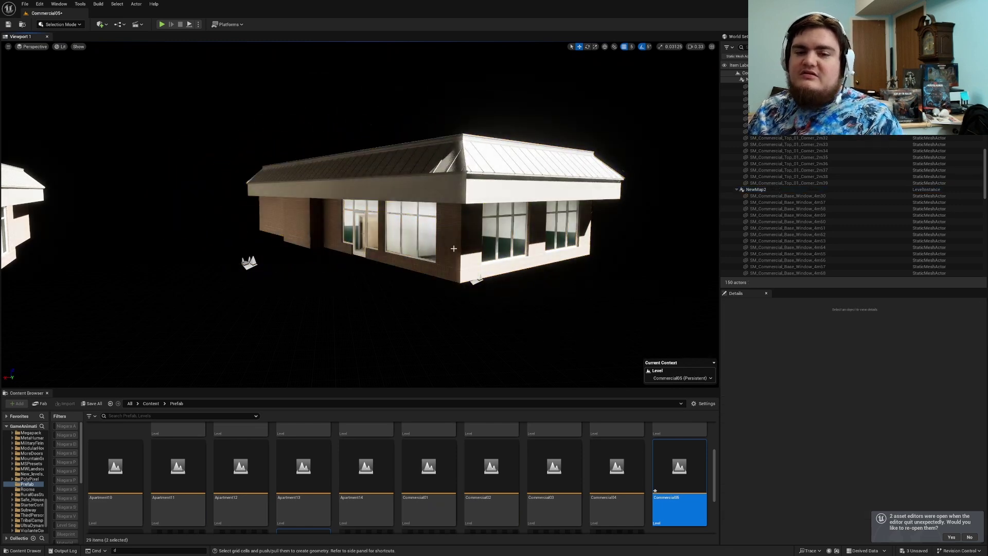
Step: Review the NewMap2 instance's properties and delete both placed trial level instances
{"action": "left_click", "coordinate": [466, 251]}
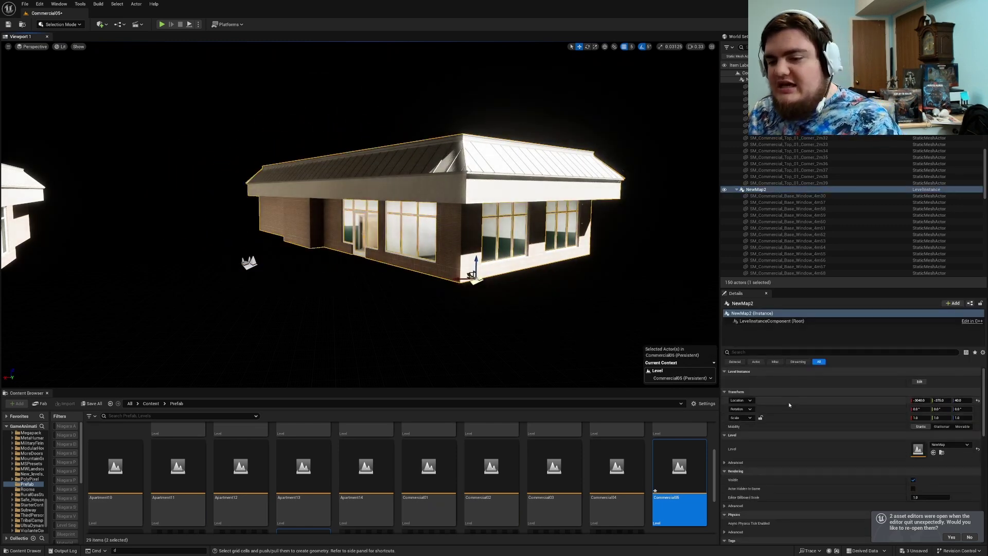
{"action": "scroll", "coordinate": [833, 455], "scroll_direction": "down", "scroll_amount": 2}
{"action": "scroll", "coordinate": [834, 454], "scroll_direction": "down", "scroll_amount": 4}
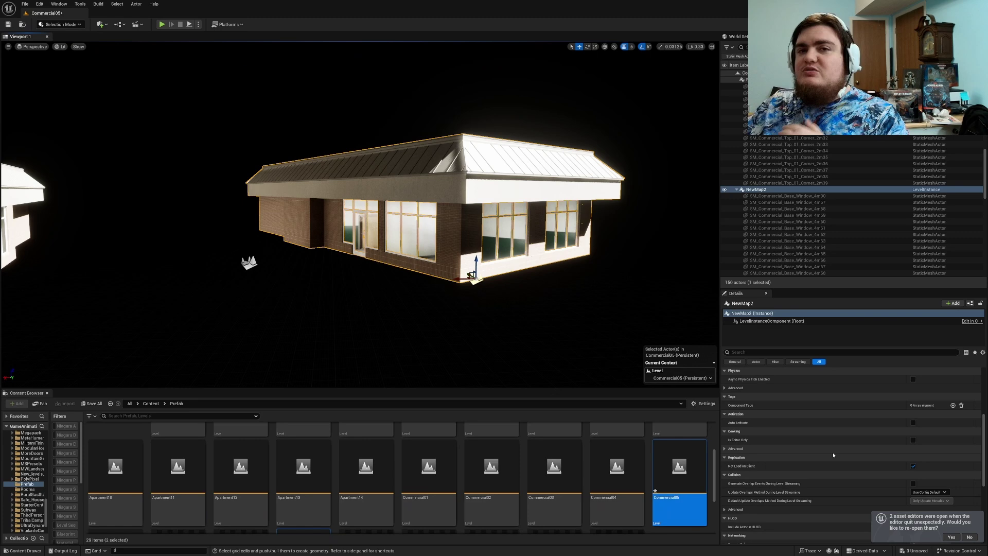
{"action": "right_click_drag", "start_coordinate": [669, 320], "coordinate": [586, 268]}
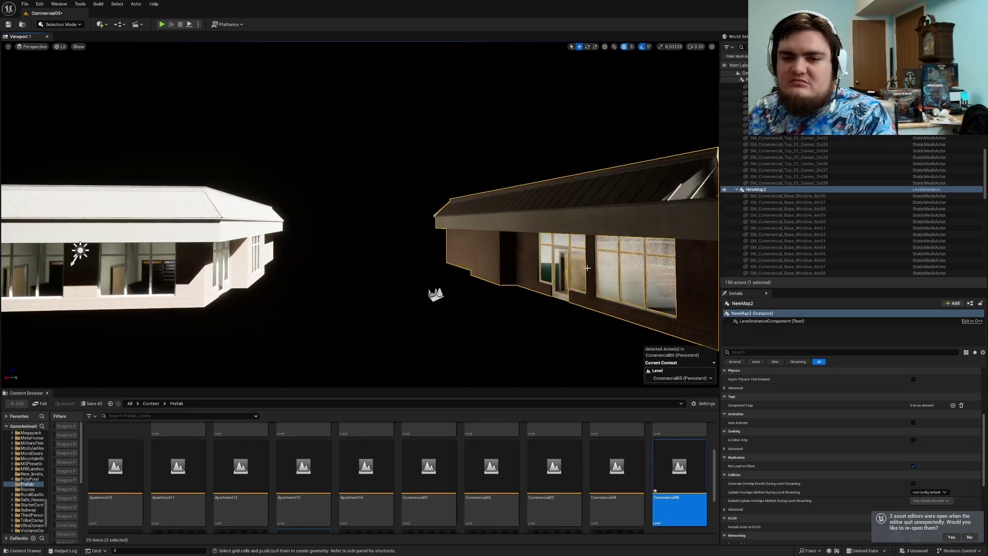
{"action": "key", "text": "Delete"}
{"action": "left_click", "coordinate": [435, 293]}
{"action": "key", "text": "Delete"}
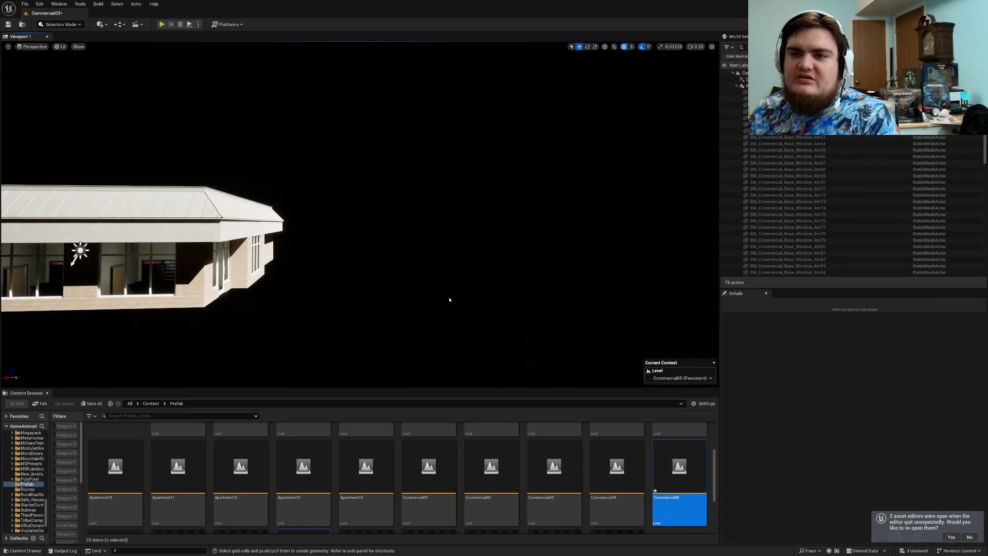
Step: Reload the Commercial05 level, saving the SM_Commercial_building_5 and merged static mesh assets
{"action": "left_click", "coordinate": [267, 238]}
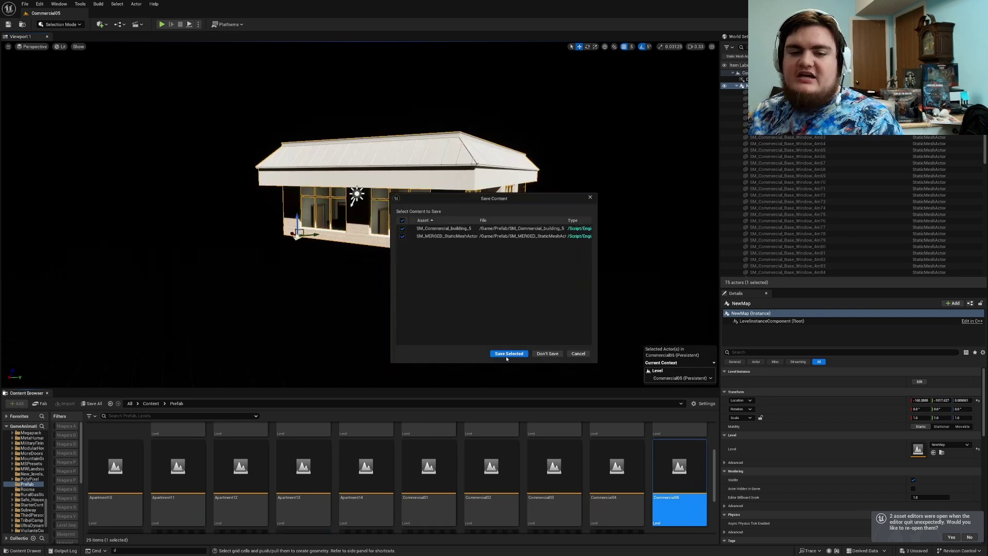
{"action": "left_click", "coordinate": [507, 355]}
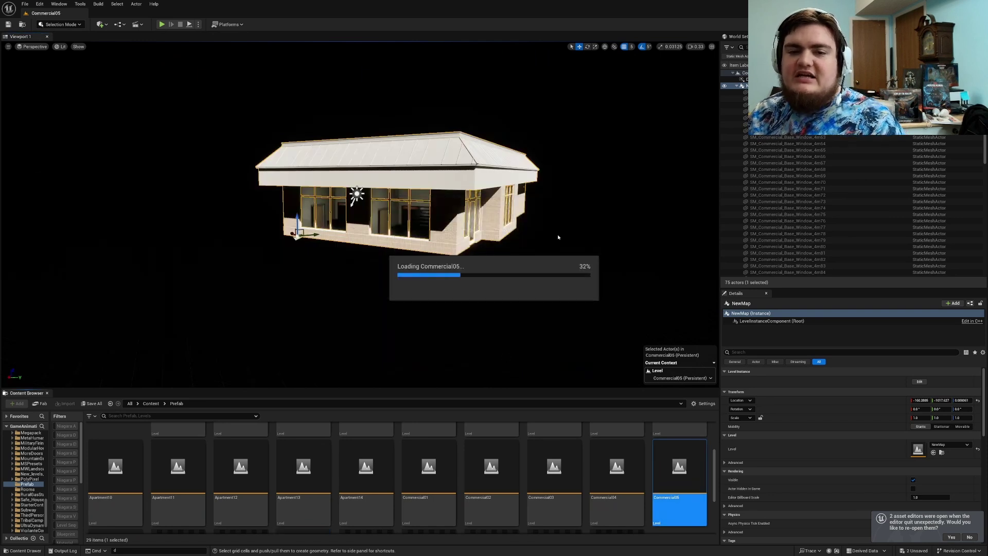
{"action": "right_click_drag", "start_coordinate": [560, 244], "coordinate": [595, 227]}
Step: Open the NewMap level from the Prefab folder and view its building in Unlit mode
{"action": "scroll", "coordinate": [671, 470], "scroll_direction": "down", "scroll_amount": 1}
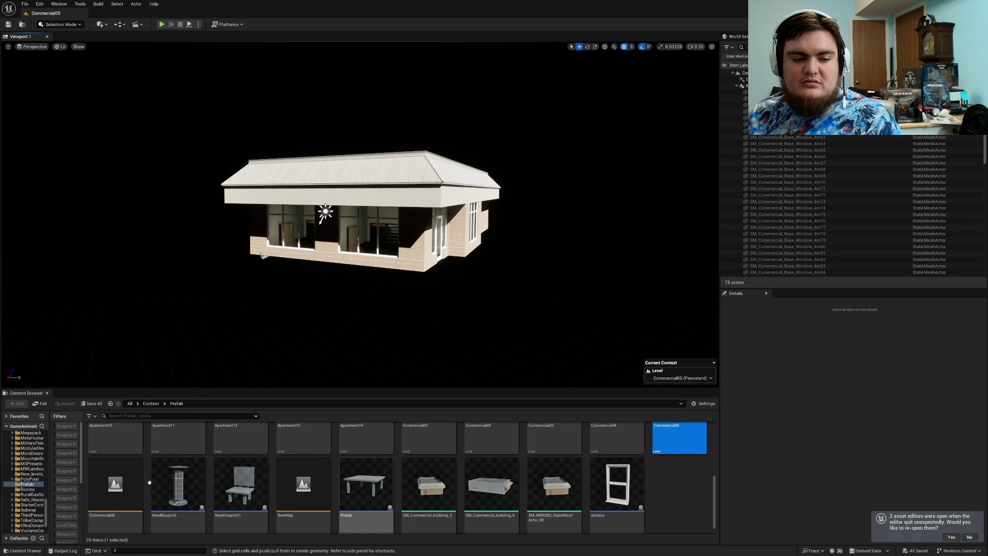
{"action": "left_click", "coordinate": [303, 500]}
{"action": "double_click", "coordinate": [303, 502]}
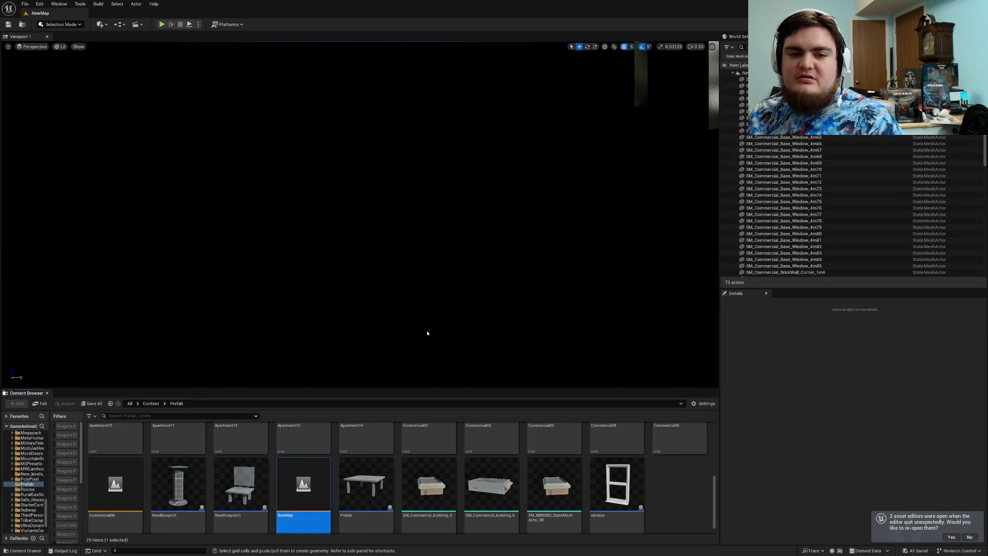
{"action": "right_click_drag", "start_coordinate": [432, 214], "coordinate": [304, 172]}
{"action": "key", "text": "alt+3"}
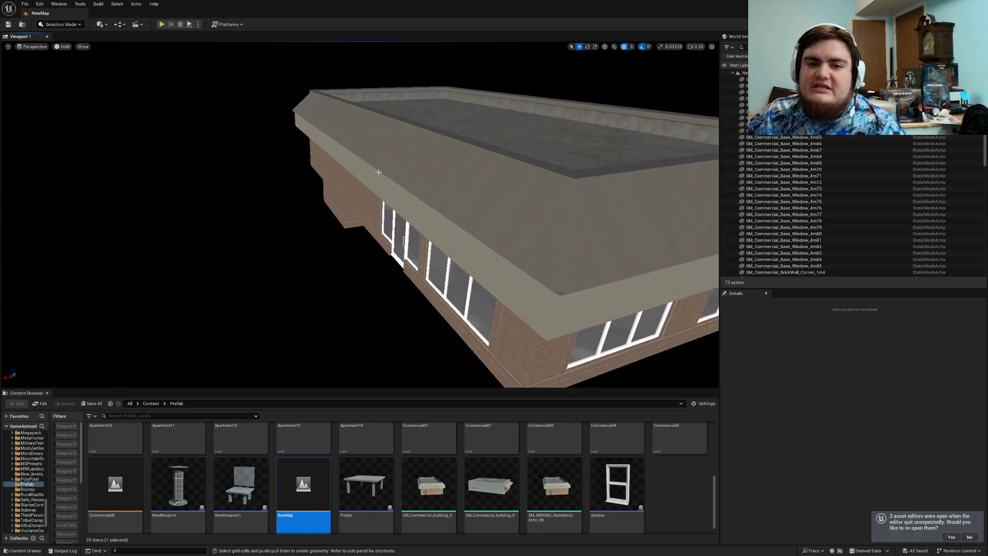
{"action": "right_click_drag", "start_coordinate": [377, 172], "coordinate": [353, 179]}
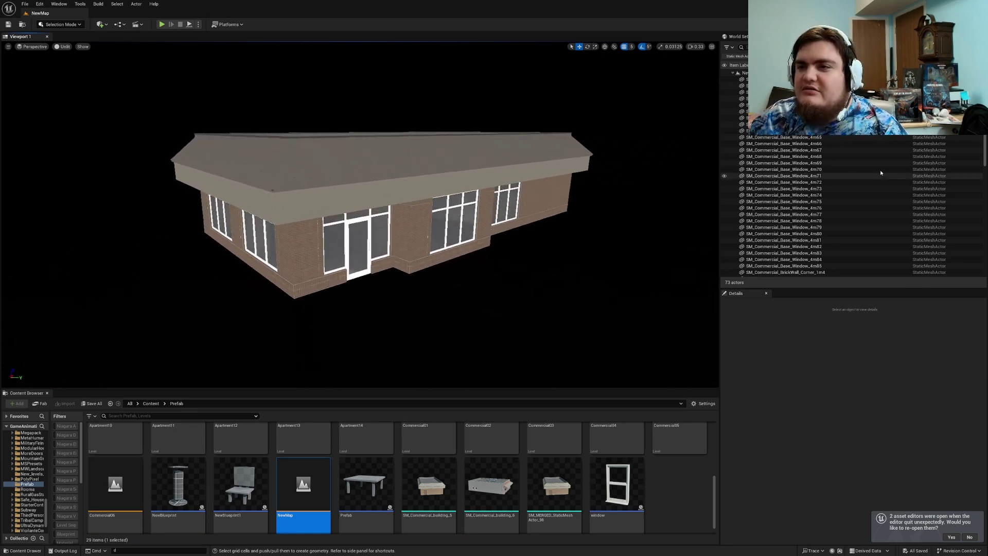
Step: Convert all the building's meshes into one Blueprint in the Prefab folder, using the Child Actors method and Actor as parent class
{"action": "key", "text": "ctrl+a"}
{"action": "key", "text": "f"}
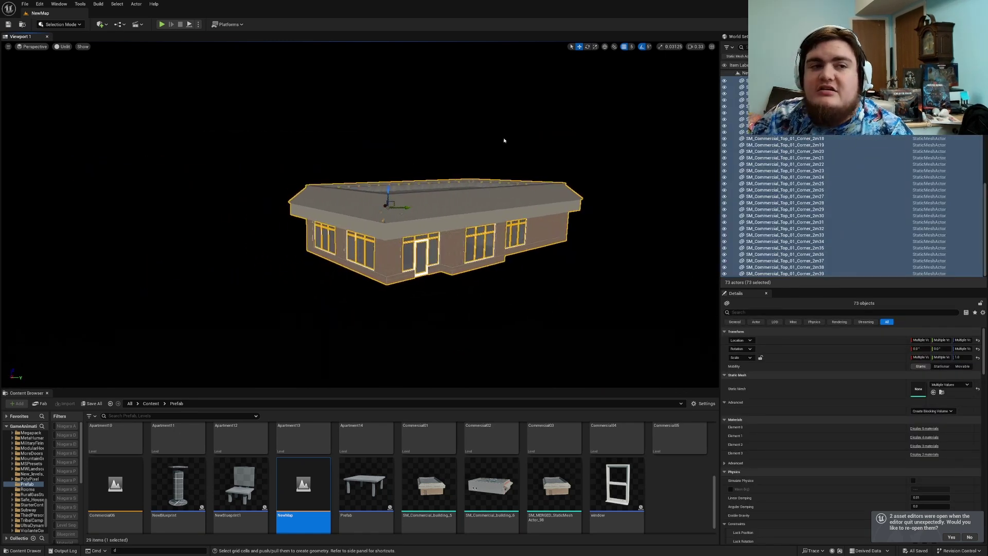
{"action": "left_click", "coordinate": [117, 26]}
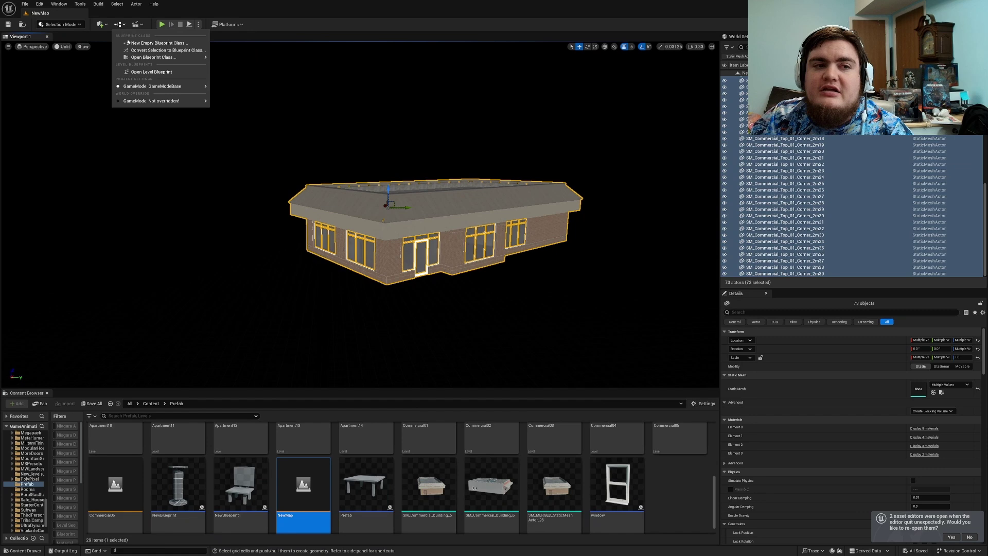
{"action": "left_click", "coordinate": [167, 51]}
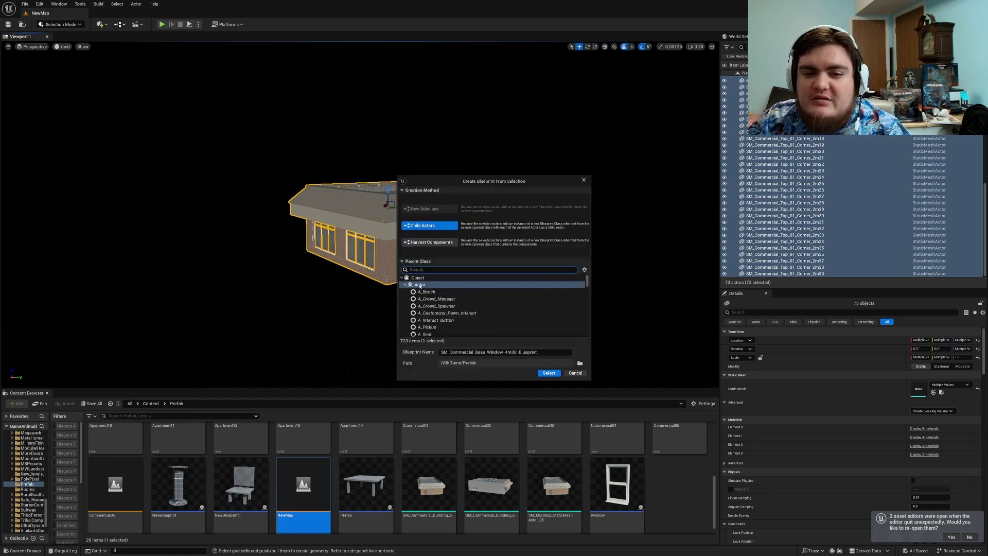
{"action": "left_click", "coordinate": [427, 285]}
{"action": "key", "text": "Return"}
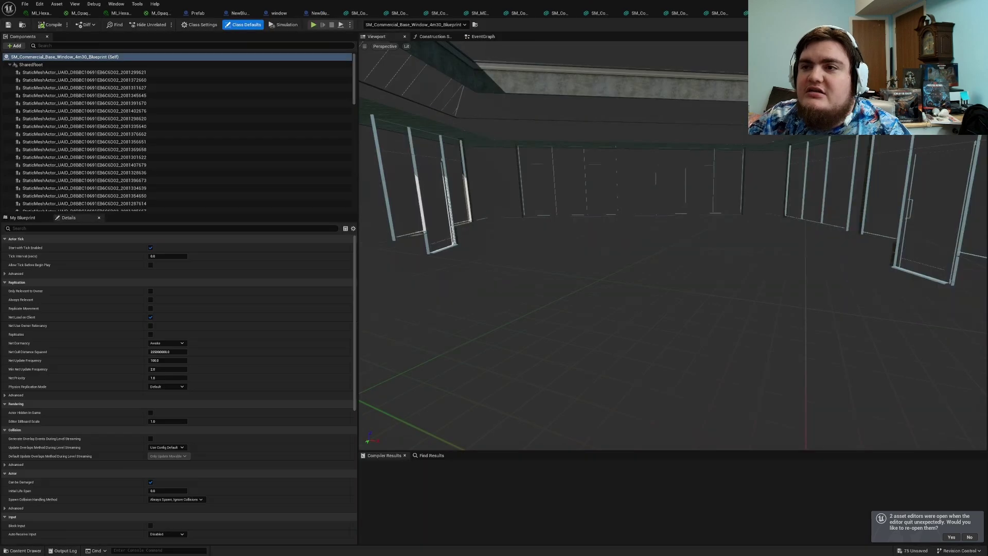
Step: Inspect the building inside the new Blueprint and examine its placed instances in the NewMap level
{"action": "right_click_drag", "start_coordinate": [620, 146], "coordinate": [808, 147]}
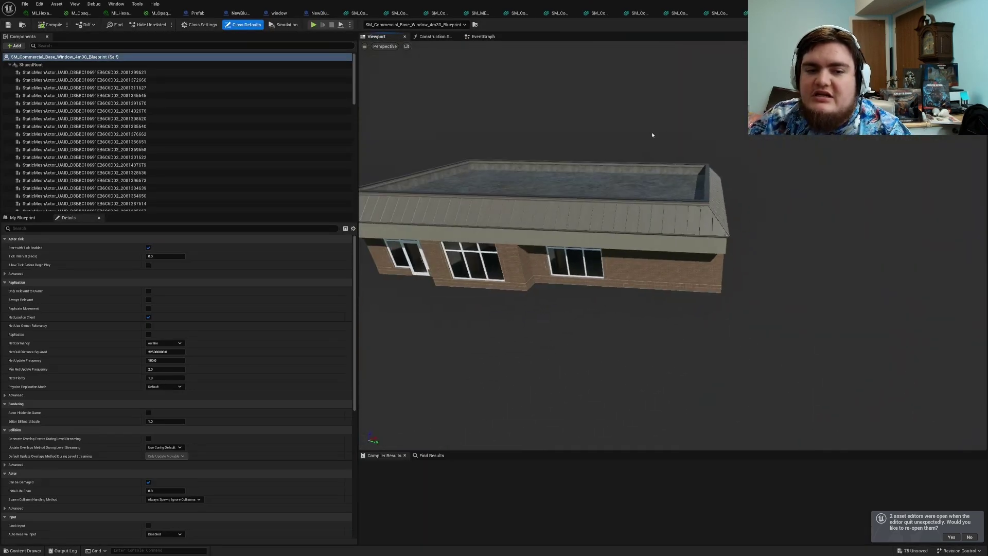
{"action": "left_click", "coordinate": [22, 24]}
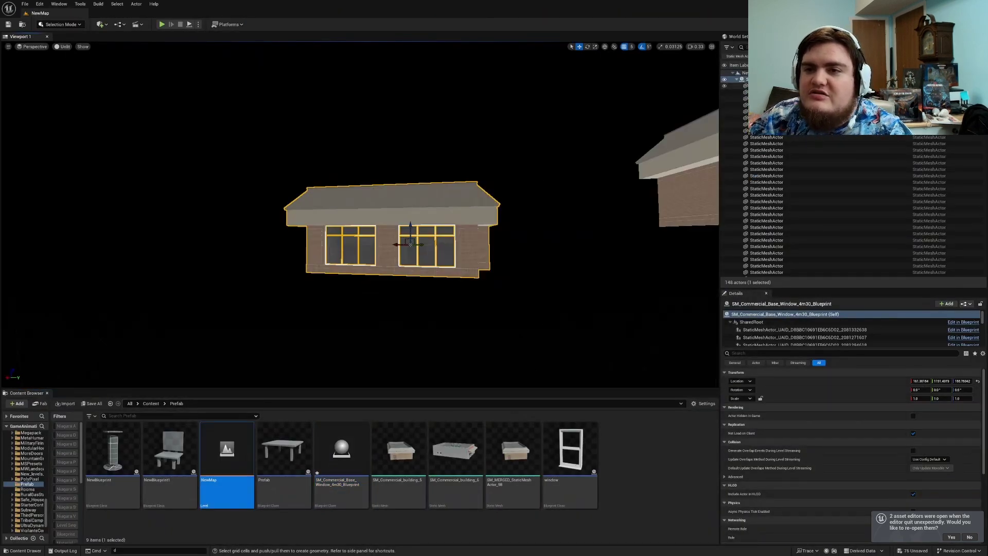
{"action": "left_click_drag", "start_coordinate": [984, 95], "coordinate": [957, 150]}
{"action": "scroll", "coordinate": [956, 149], "scroll_direction": "down", "scroll_amount": 2}
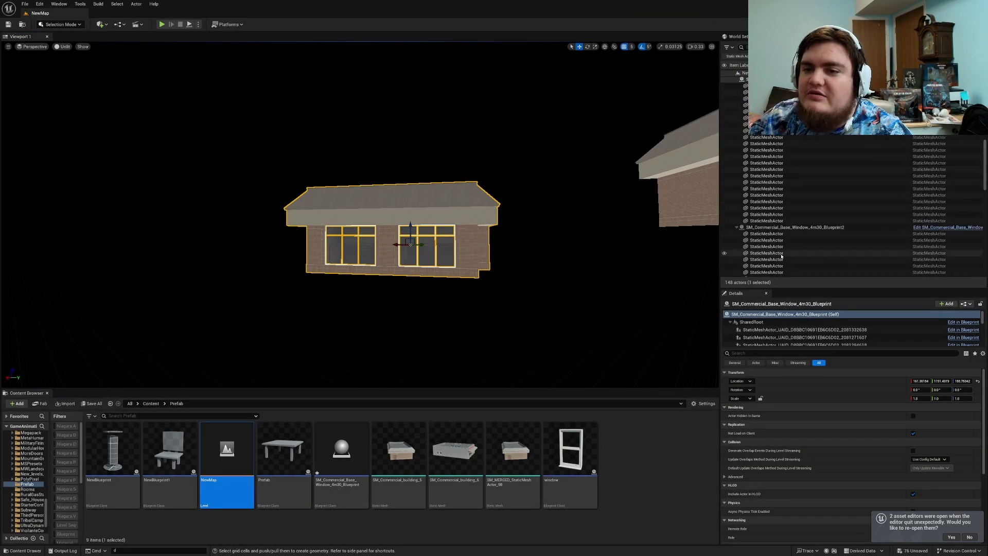
{"action": "left_click", "coordinate": [755, 227]}
{"action": "left_click", "coordinate": [310, 206]}
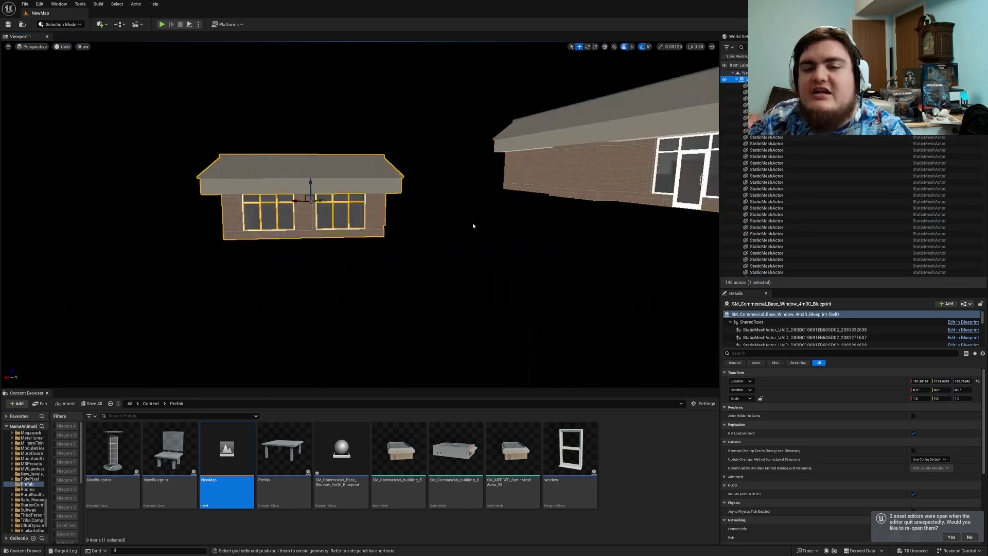